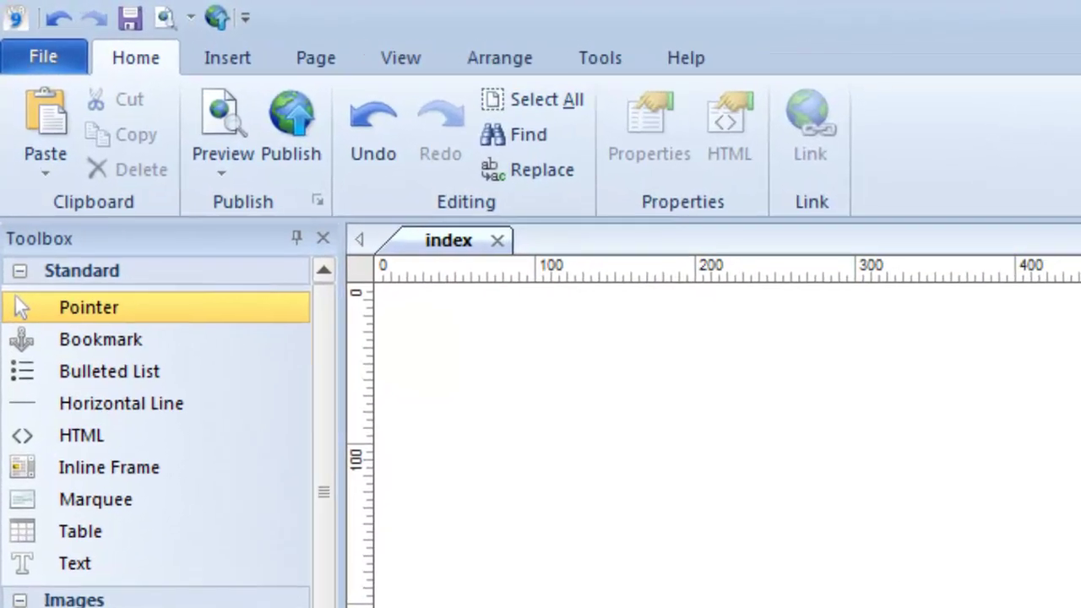
Bring up the page commands and widen the Site Manager panel to show the demo site's pages.
{"action": "left_click", "coordinate": [312, 67]}
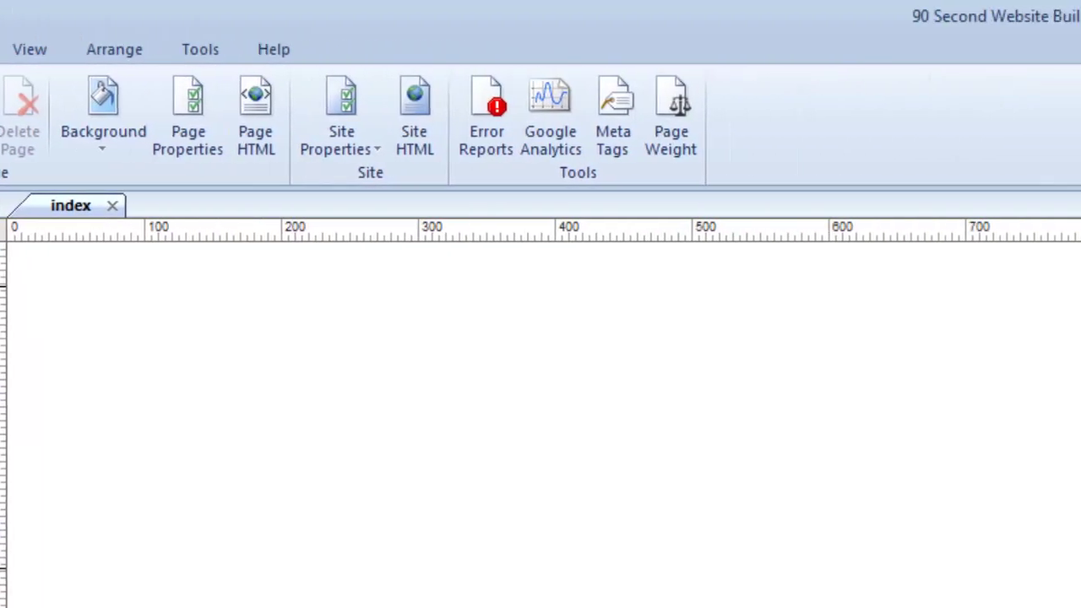
{"action": "left_click_drag", "start_coordinate": [933, 346], "coordinate": [604, 350]}
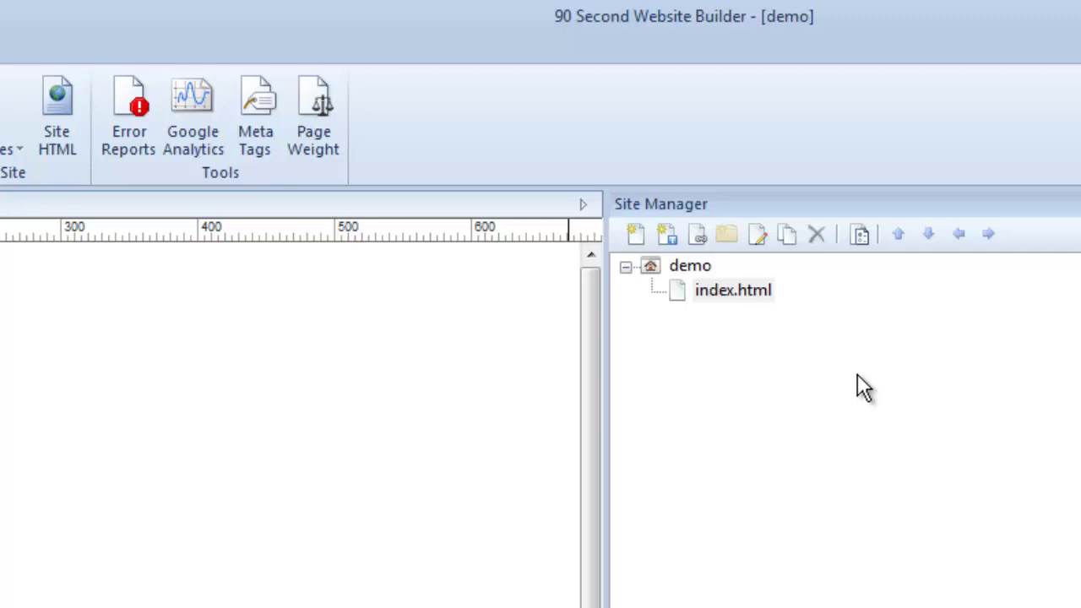
Review the General application options, including the page extensions setting for the Site Manager, and accept them.
{"action": "left_click", "coordinate": [37, 62]}
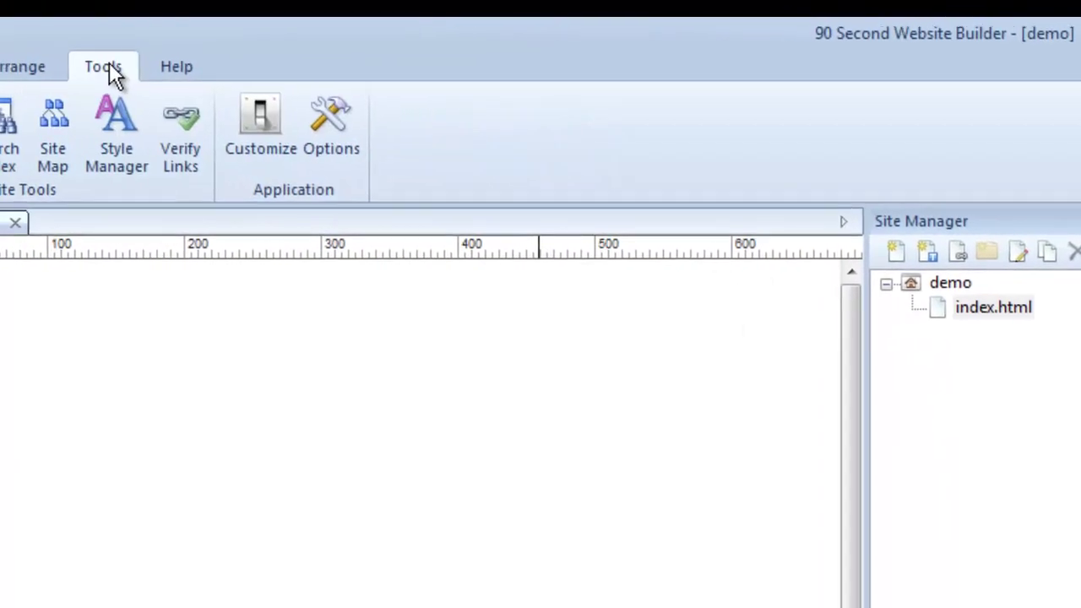
{"action": "left_click", "coordinate": [339, 139]}
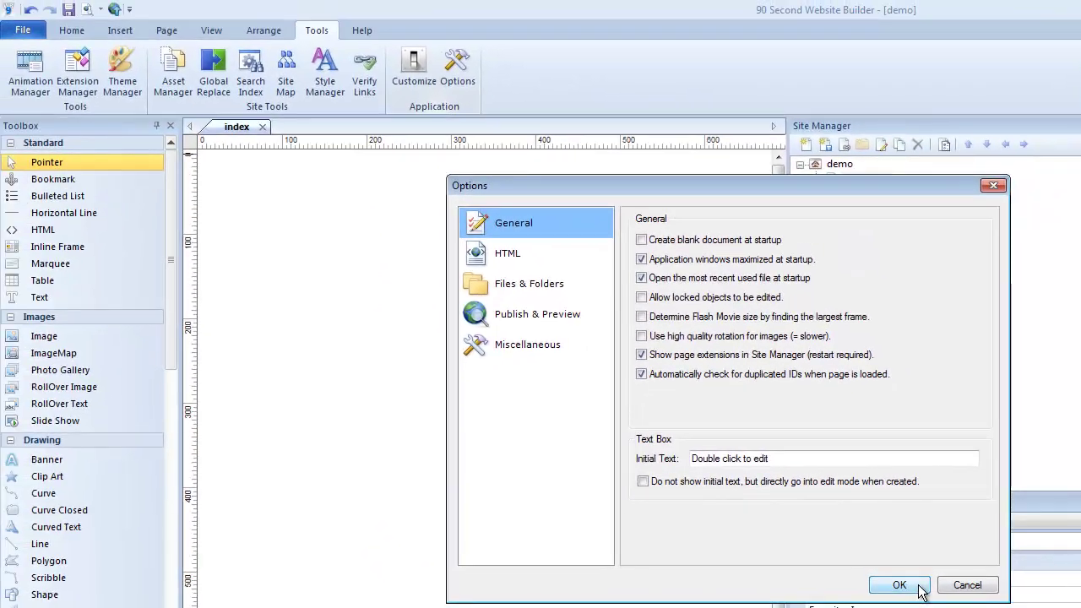
{"action": "left_click", "coordinate": [919, 590]}
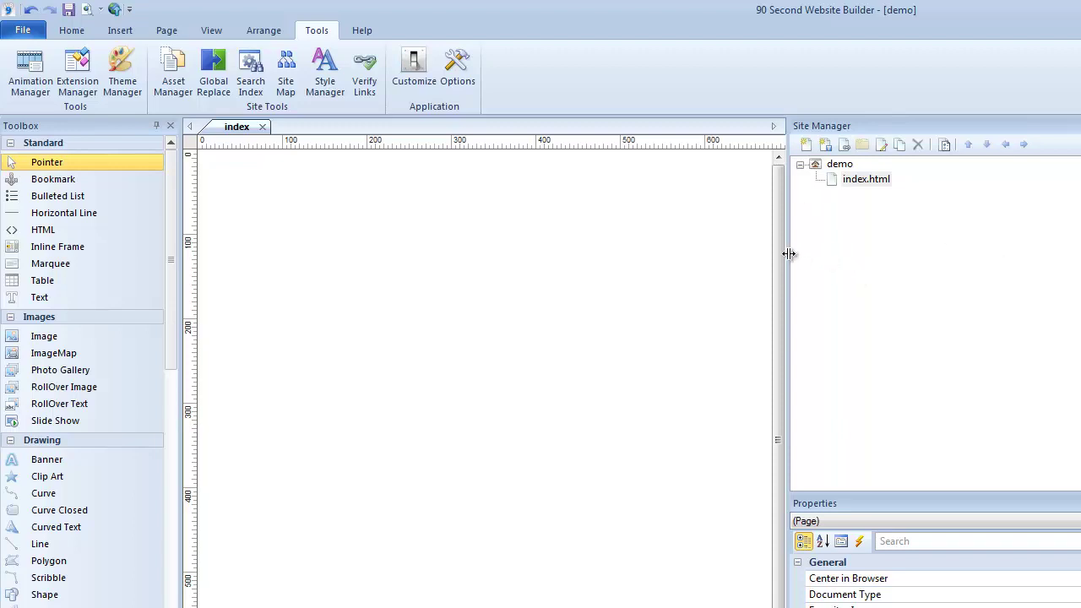
Narrow the Site Manager panel and add a new blank page to the demo site.
{"action": "left_click_drag", "start_coordinate": [788, 253], "coordinate": [842, 253]}
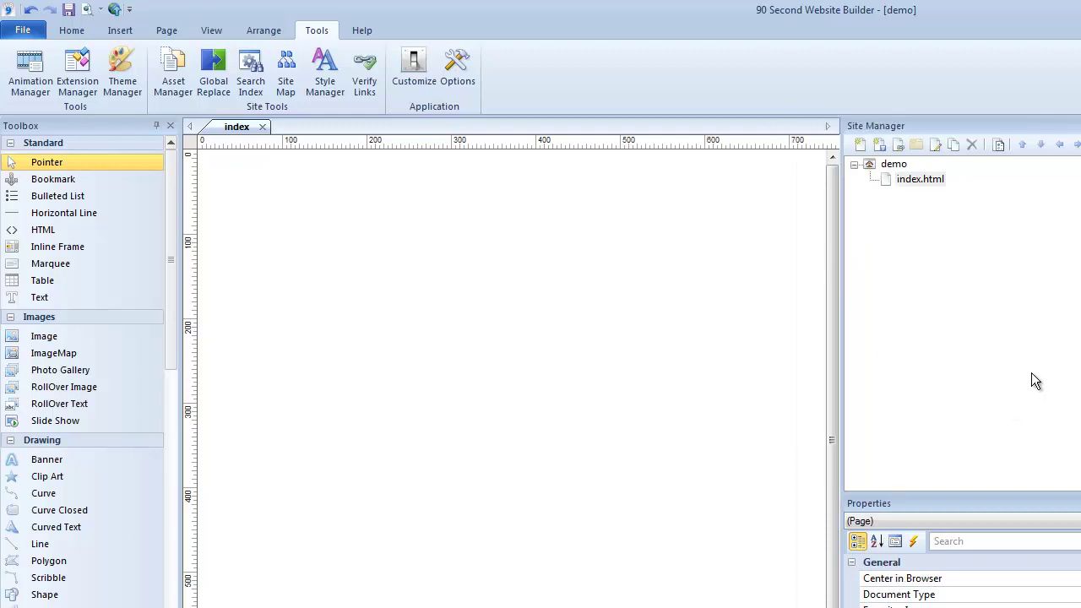
{"action": "left_click", "coordinate": [166, 34]}
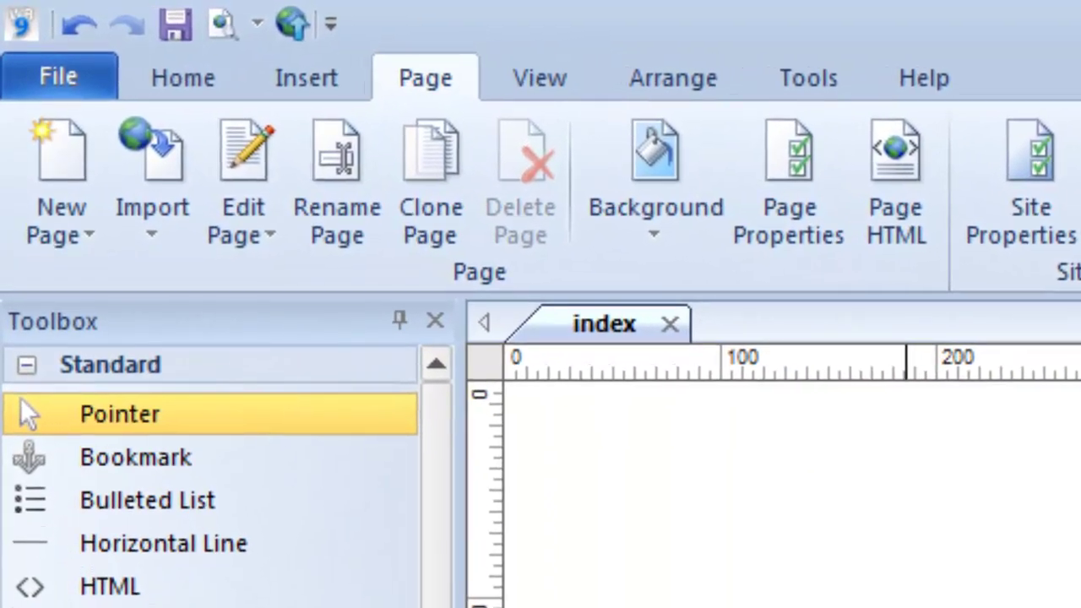
{"action": "left_click", "coordinate": [76, 201]}
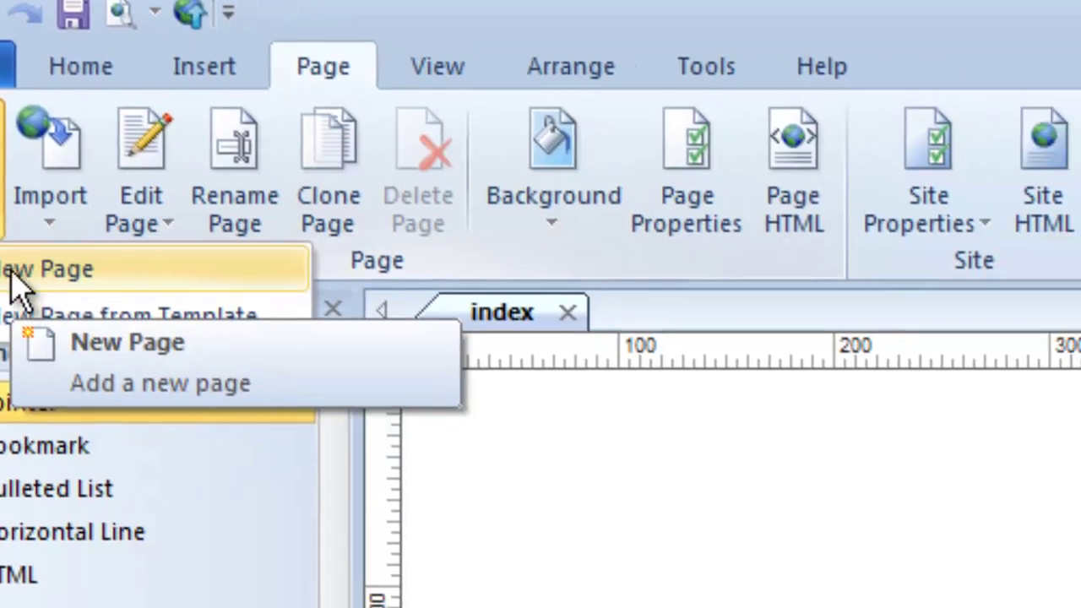
{"action": "left_click", "coordinate": [118, 281]}
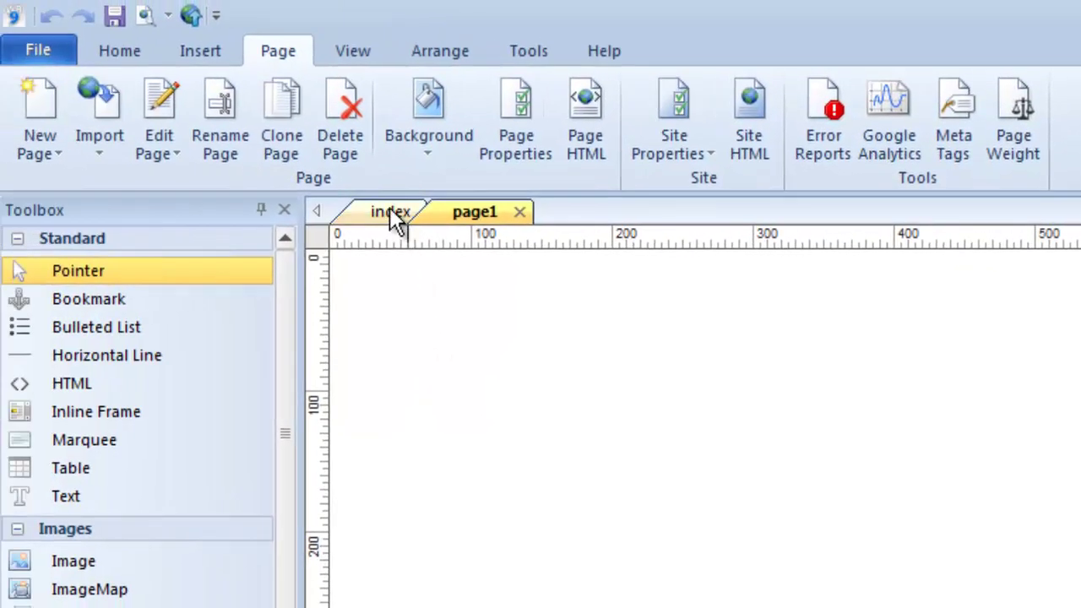
Switch to the index page and back to page1, and close page1 in the editor.
{"action": "left_click", "coordinate": [390, 209]}
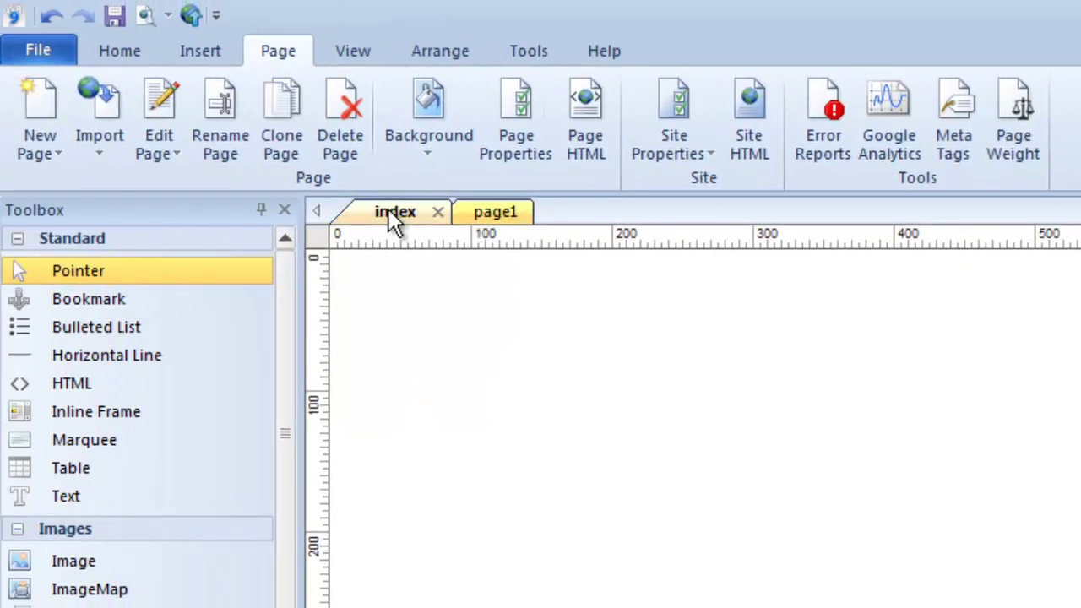
{"action": "left_click", "coordinate": [507, 213]}
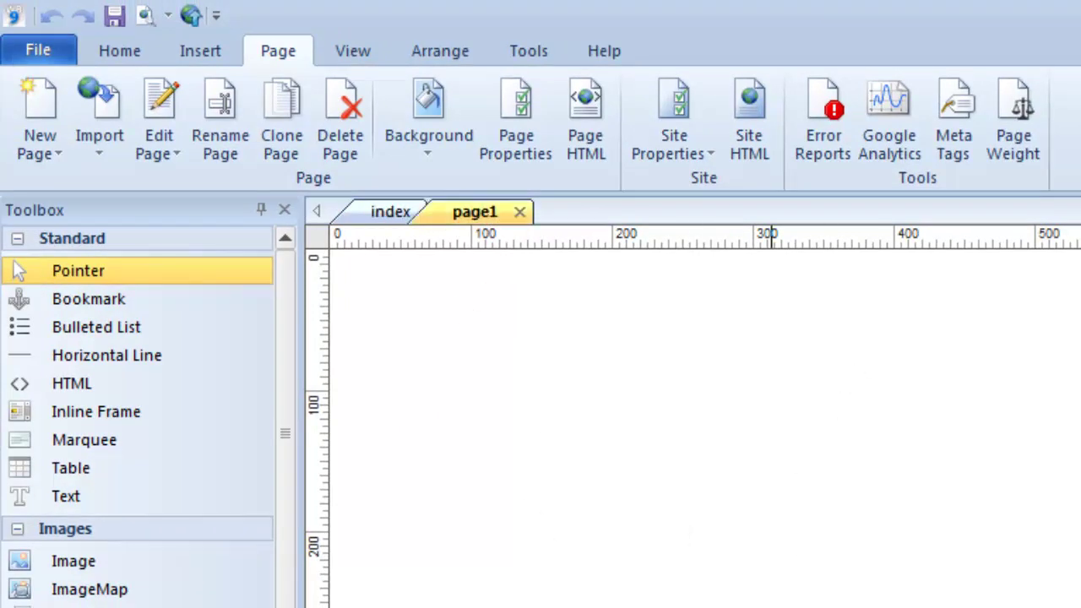
{"action": "left_click", "coordinate": [520, 212]}
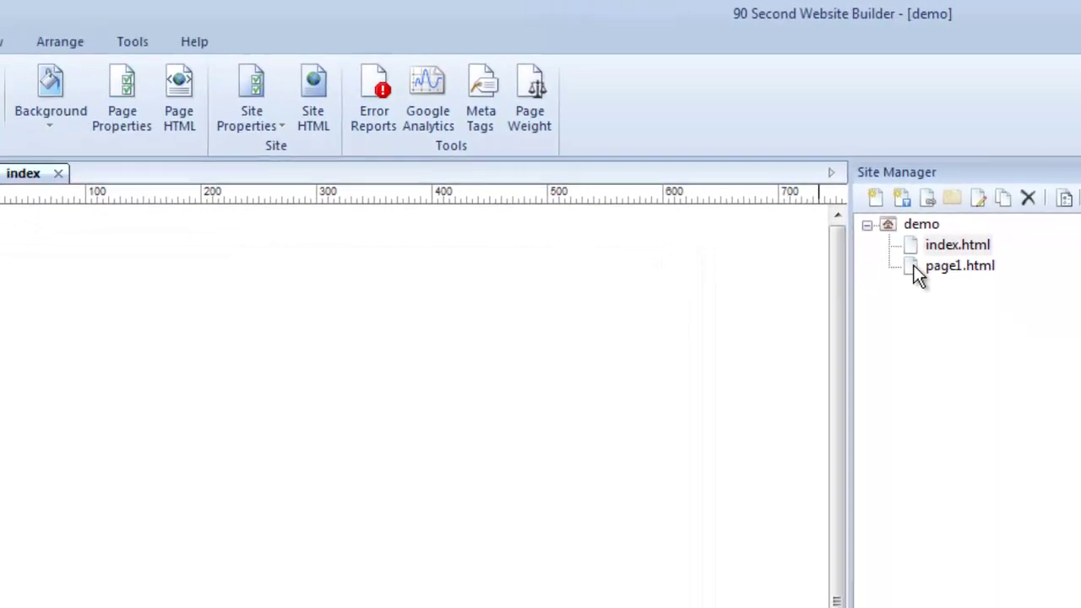
Open page1 from the Site Manager, close it, and reopen it with Edit Page.
{"action": "double_click", "coordinate": [878, 281]}
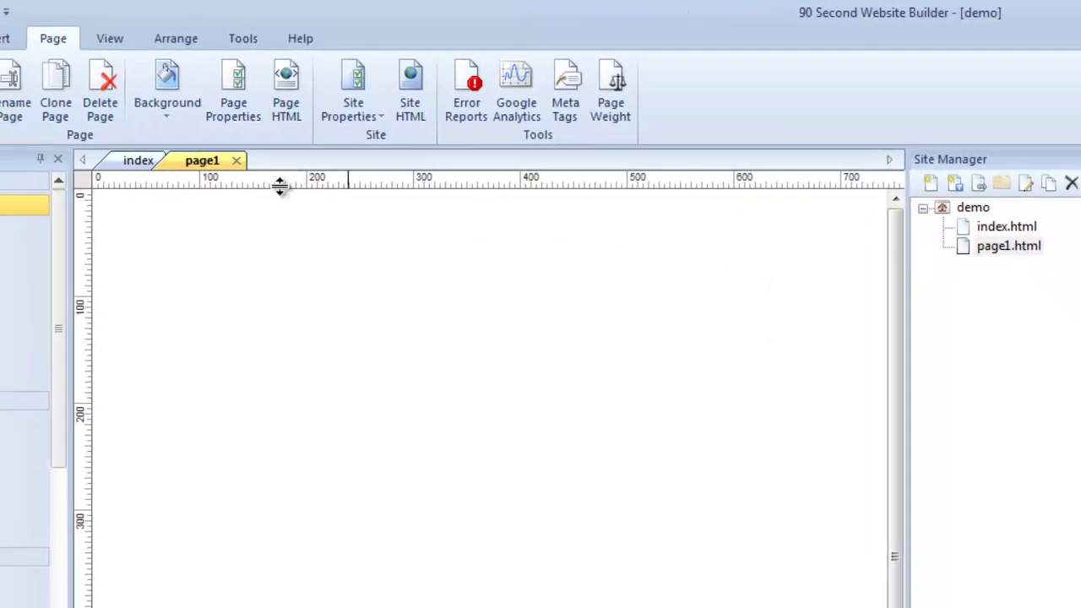
{"action": "left_click", "coordinate": [237, 161]}
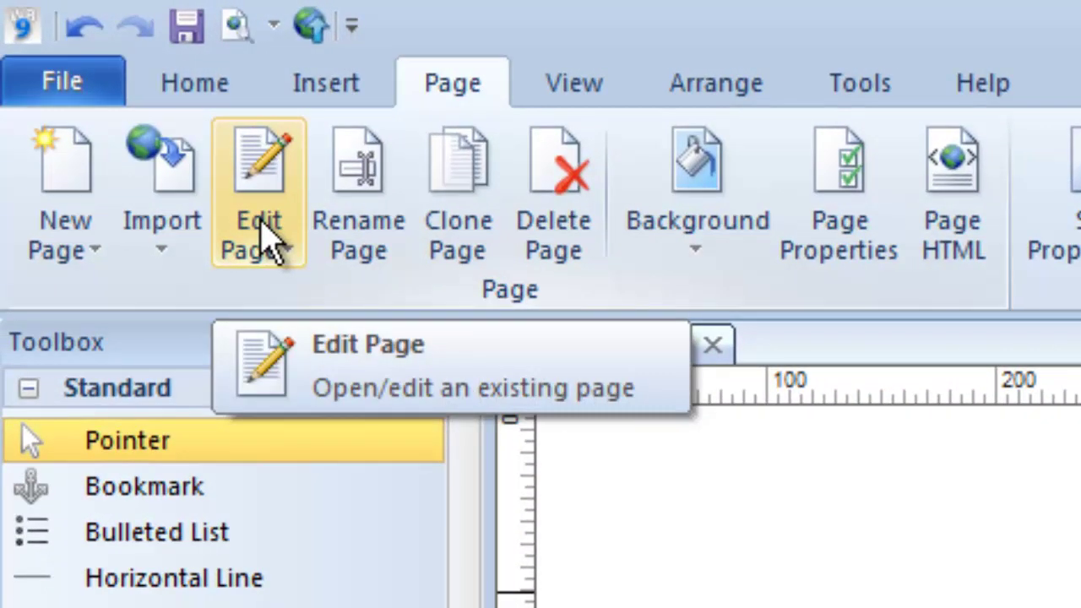
{"action": "left_click", "coordinate": [269, 241]}
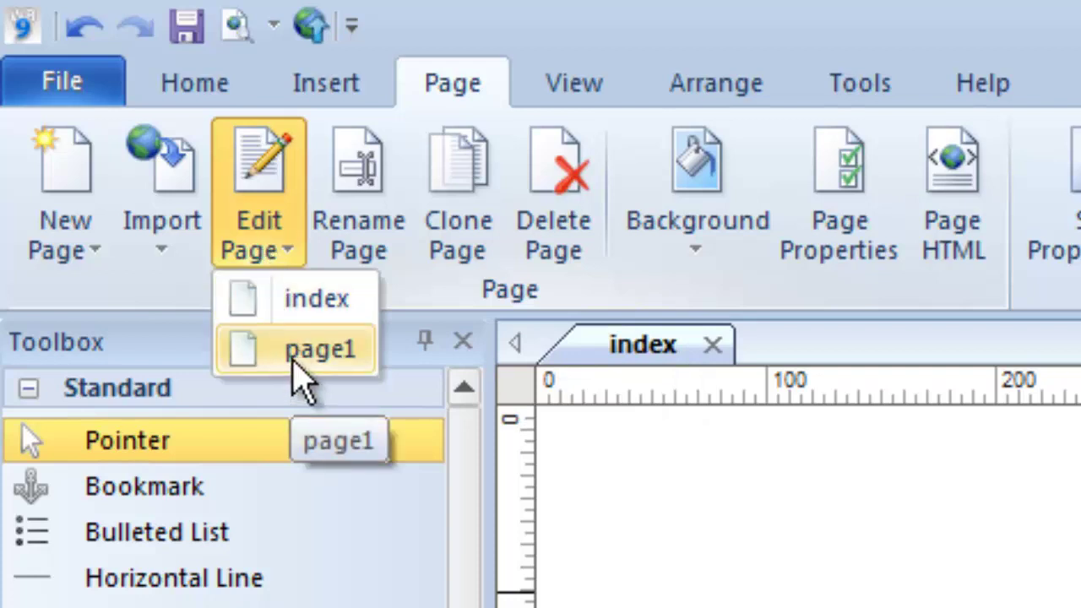
{"action": "left_click", "coordinate": [319, 348]}
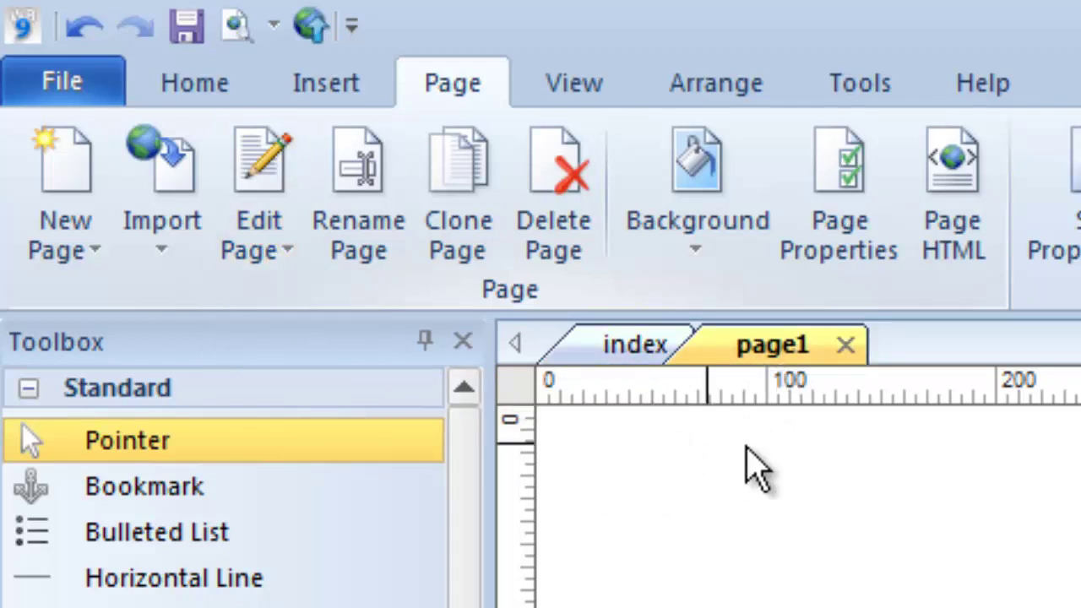
Return to the index page and look at the options for importing an HTML page or a page from another project.
{"action": "left_click", "coordinate": [625, 348]}
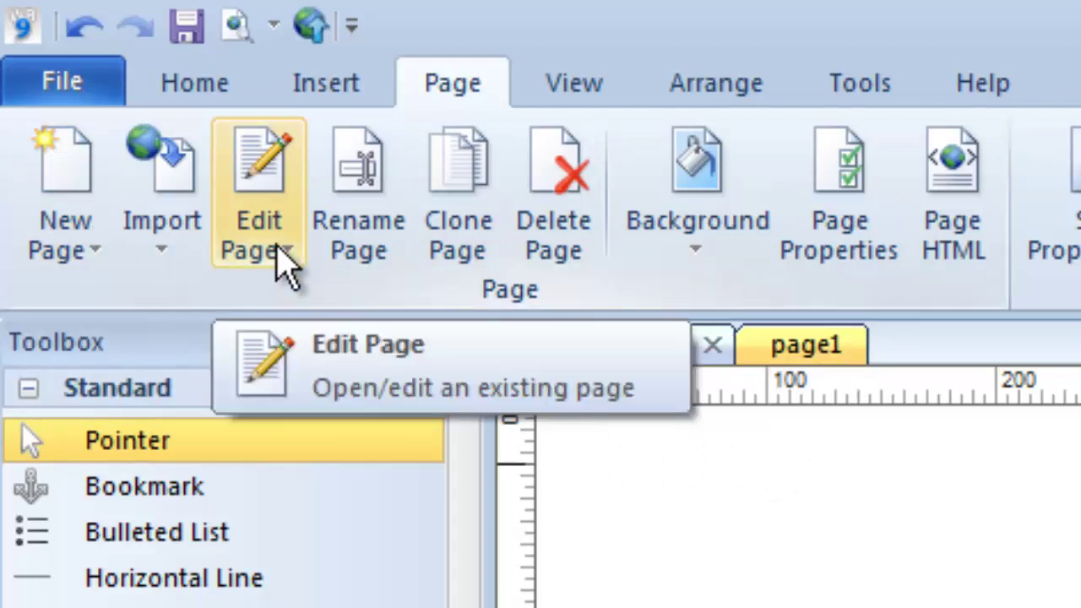
{"action": "left_click", "coordinate": [174, 250]}
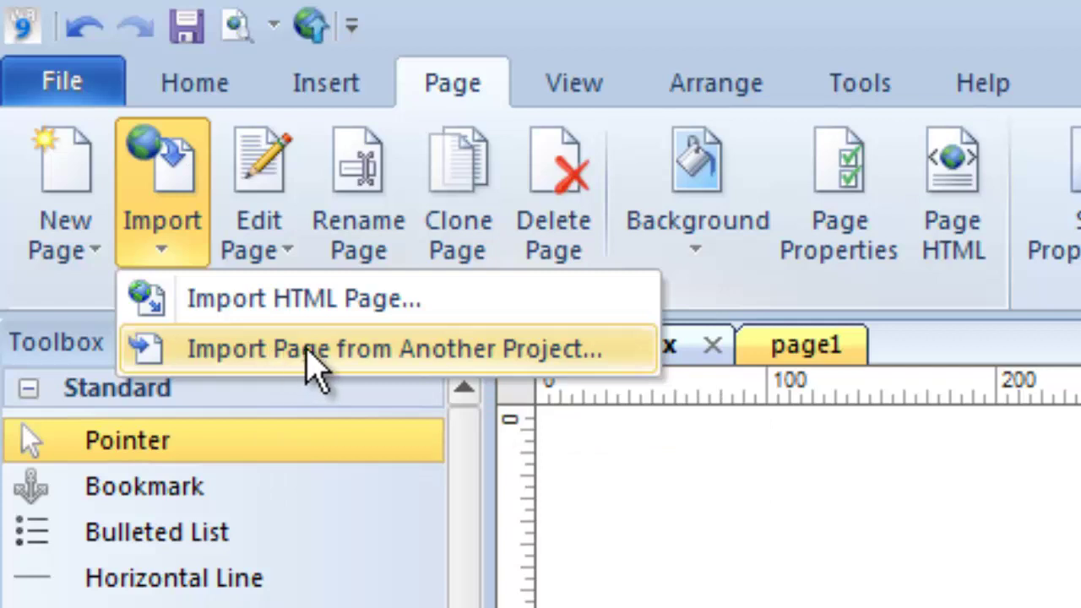
{"action": "left_click", "coordinate": [309, 350]}
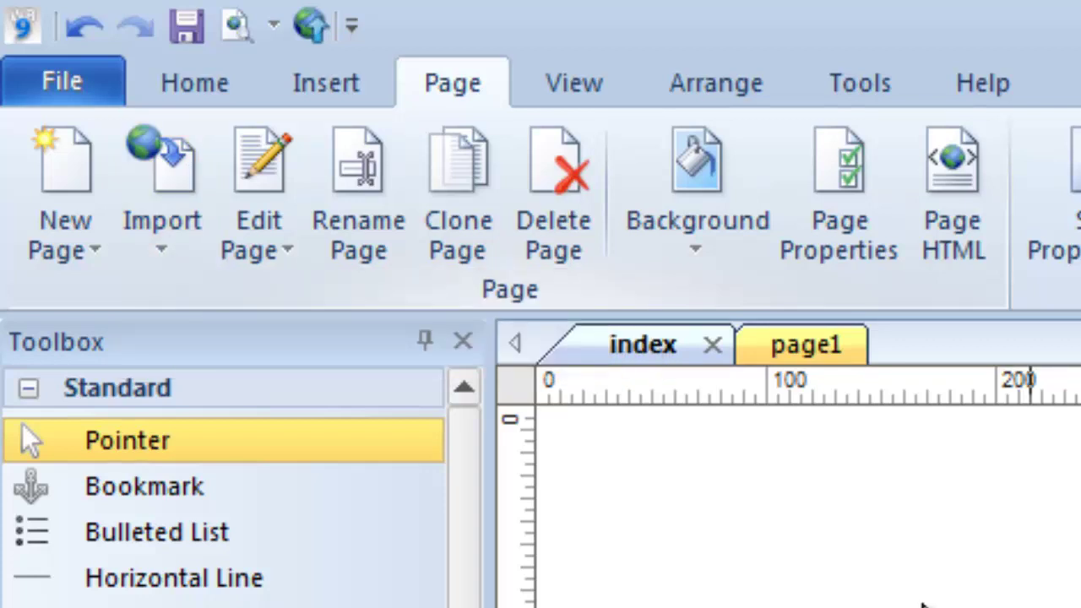
Rename page1 as about.
{"action": "left_click", "coordinate": [809, 355]}
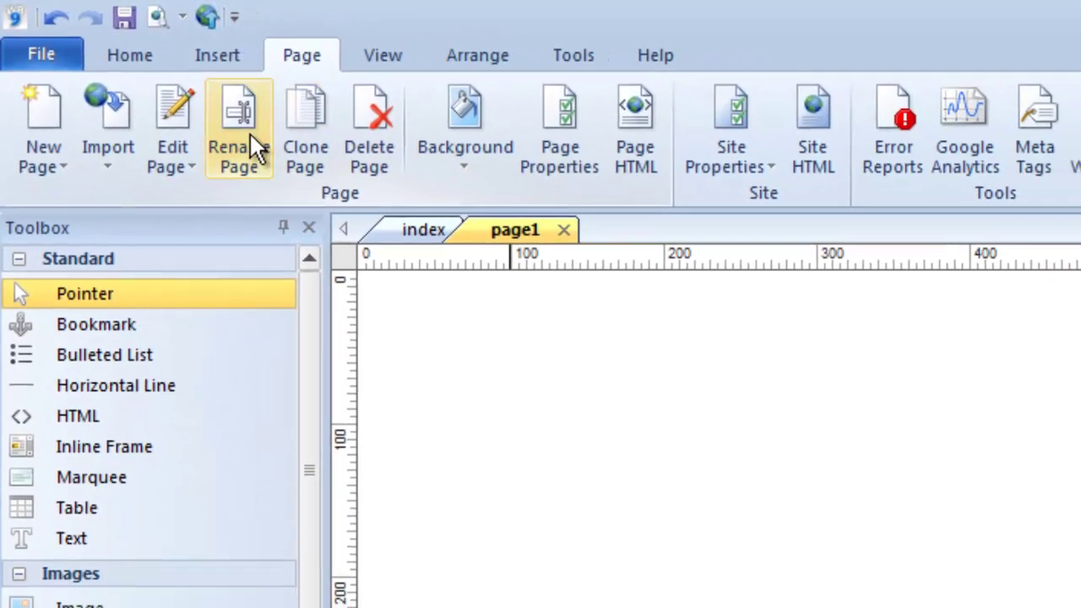
{"action": "left_click", "coordinate": [208, 110]}
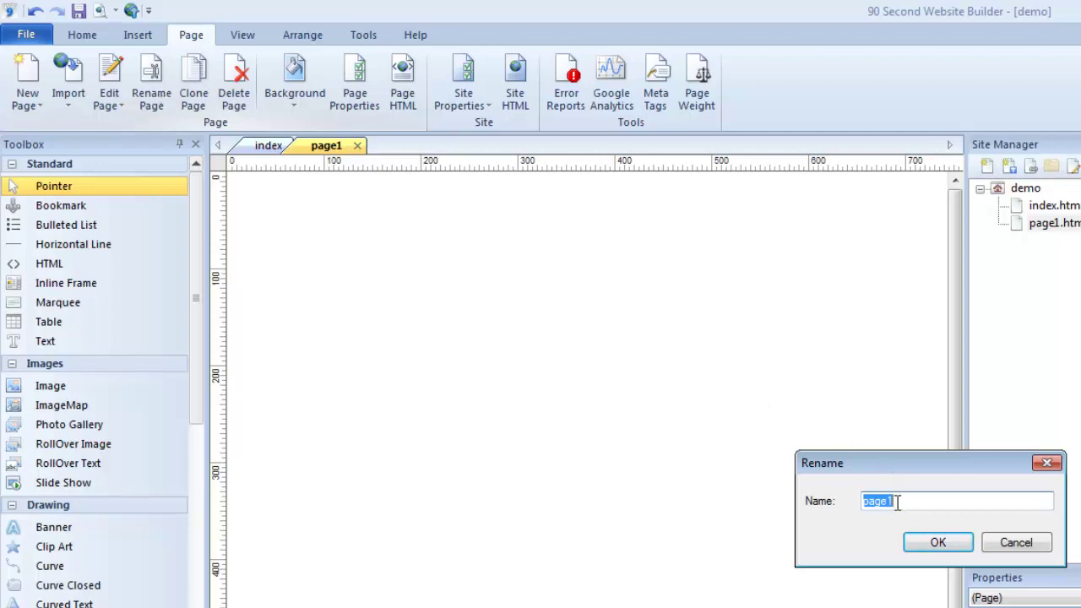
{"action": "type", "text": "about"}
{"action": "left_click", "coordinate": [938, 542]}
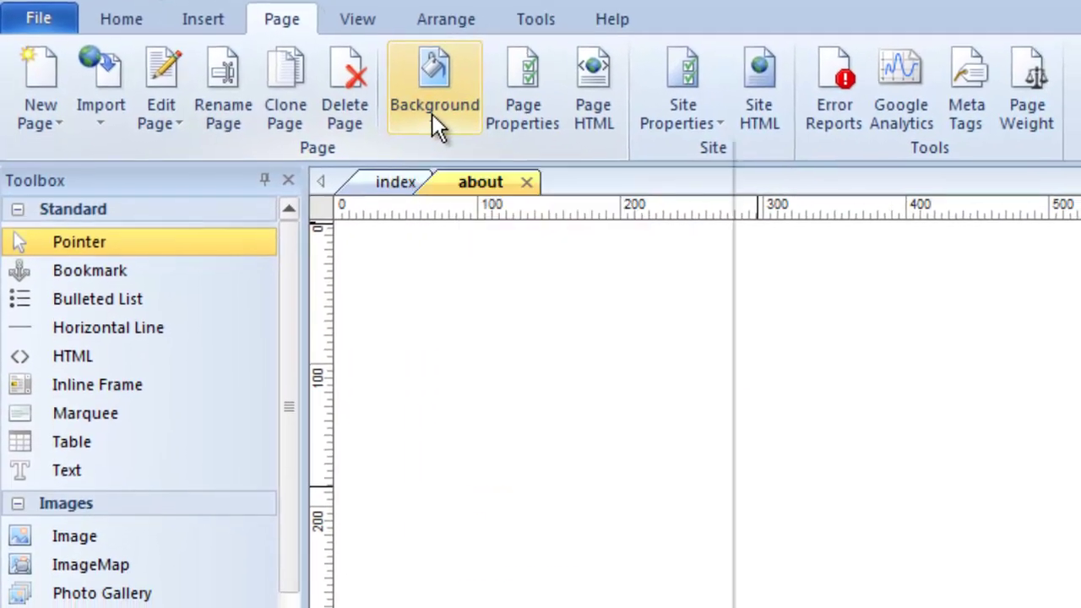
Look through the background colors and fill types available for the about page, without applying any.
{"action": "left_click", "coordinate": [477, 160]}
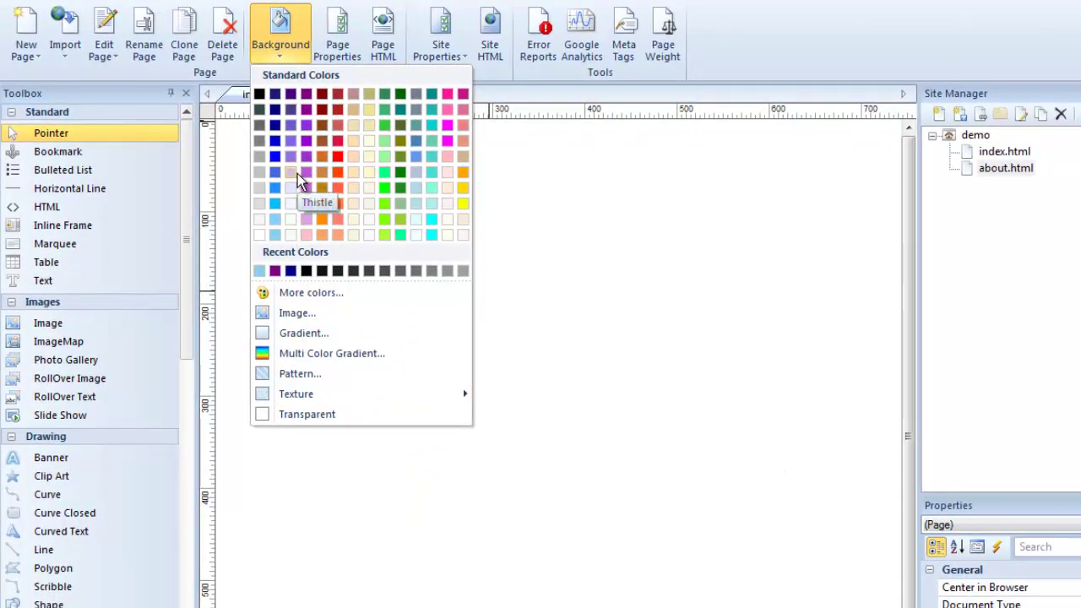
{"action": "left_click", "coordinate": [579, 390]}
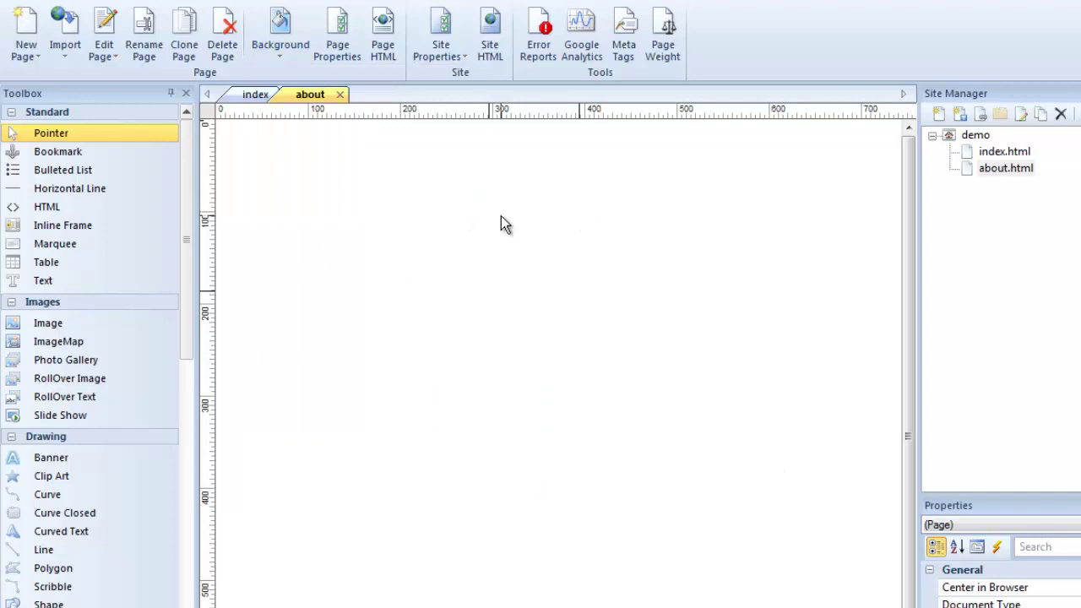
Set the about page's title to "About Page" in its page properties.
{"action": "left_click", "coordinate": [339, 37]}
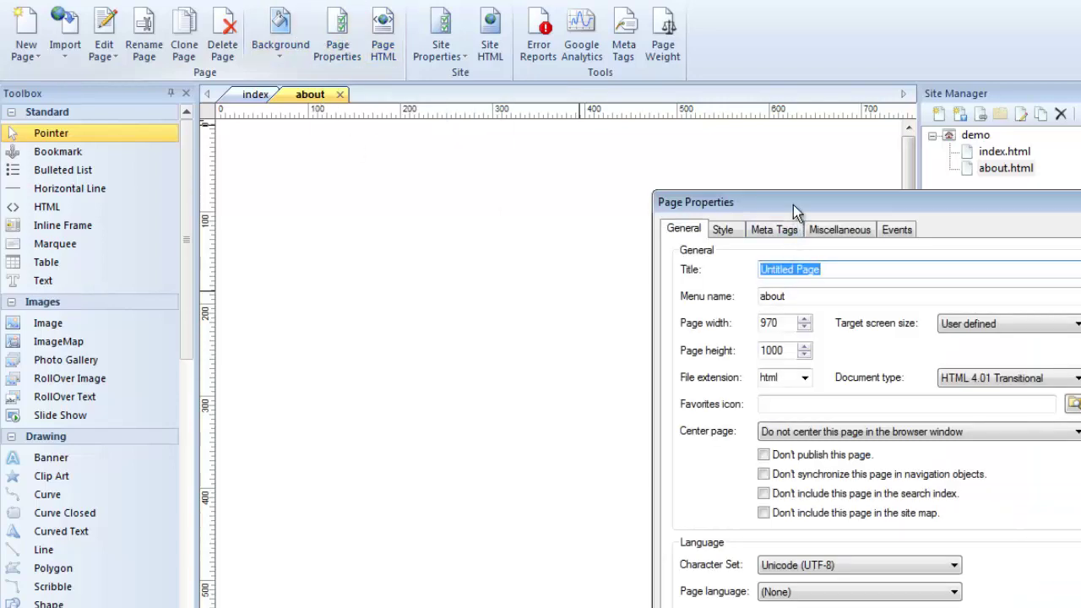
{"action": "left_click_drag", "start_coordinate": [793, 204], "coordinate": [504, 116]}
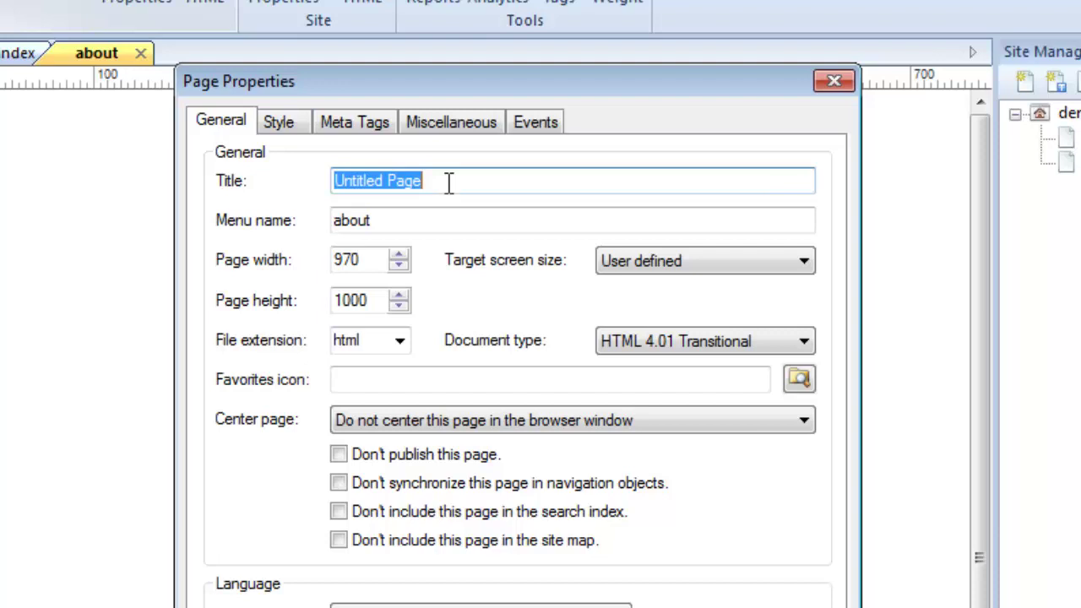
{"action": "left_click_drag", "start_coordinate": [441, 181], "coordinate": [325, 191]}
{"action": "key", "text": "Delete"}
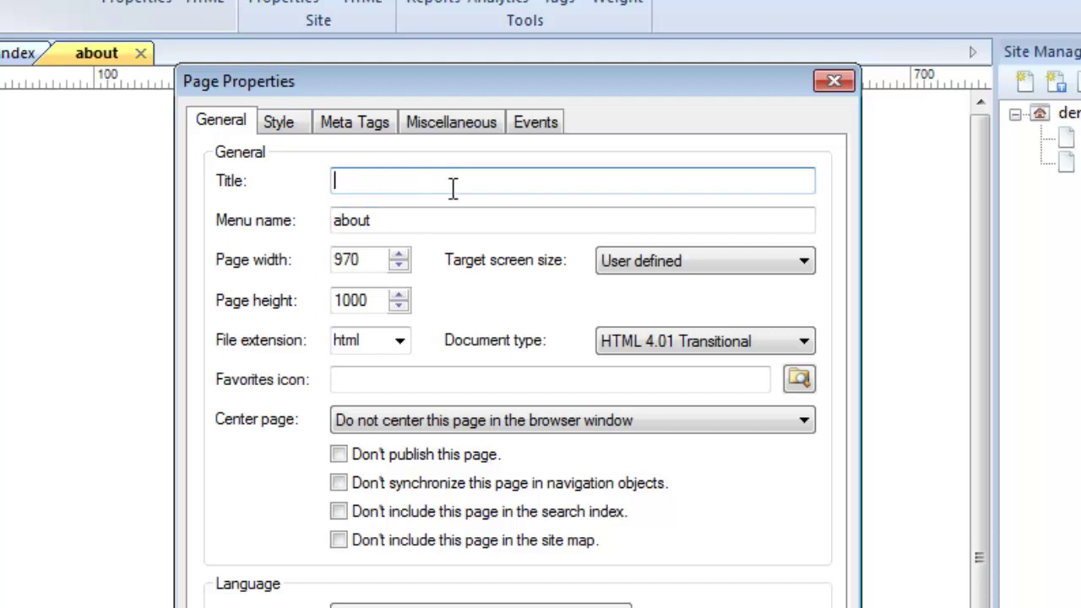
{"action": "type", "text": "About Page"}
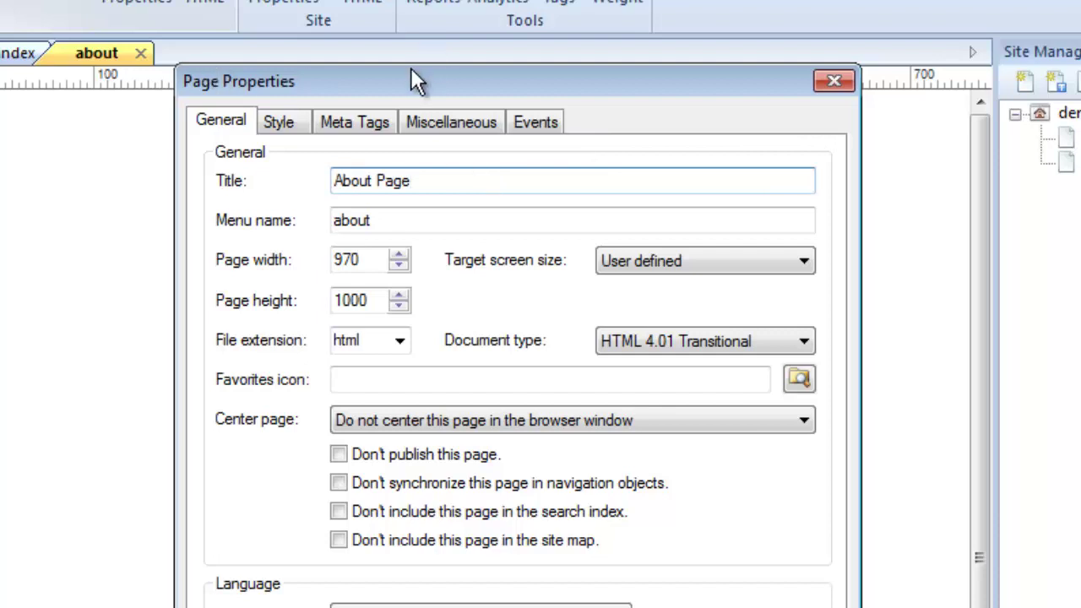
Examine the about page's Style, Meta Tags, Miscellaneous and Events properties, including the choices for the Robots setting.
{"action": "left_click", "coordinate": [291, 118]}
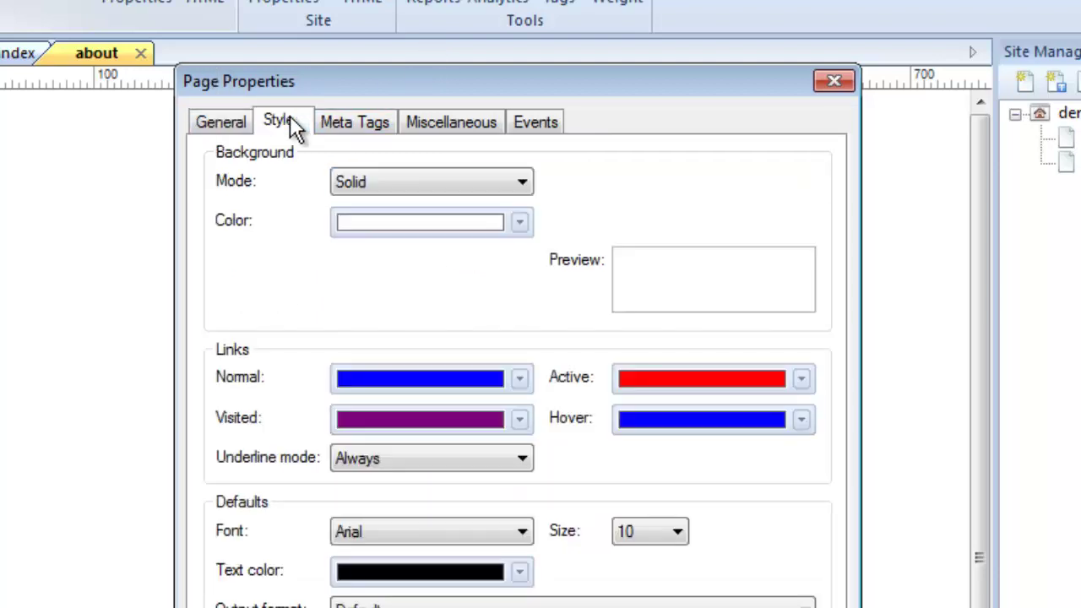
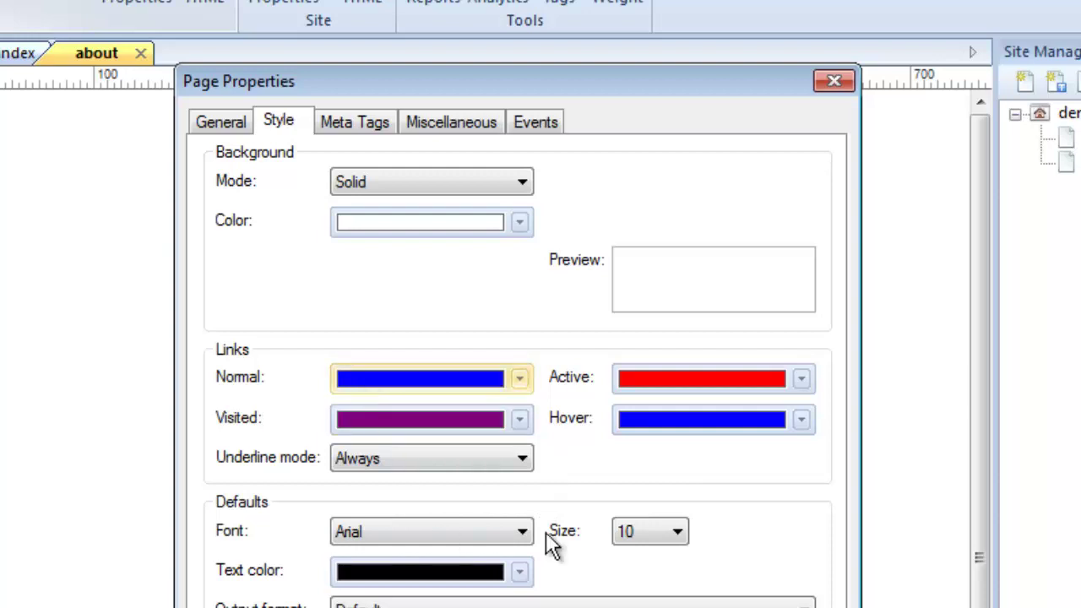
{"action": "left_click", "coordinate": [356, 121]}
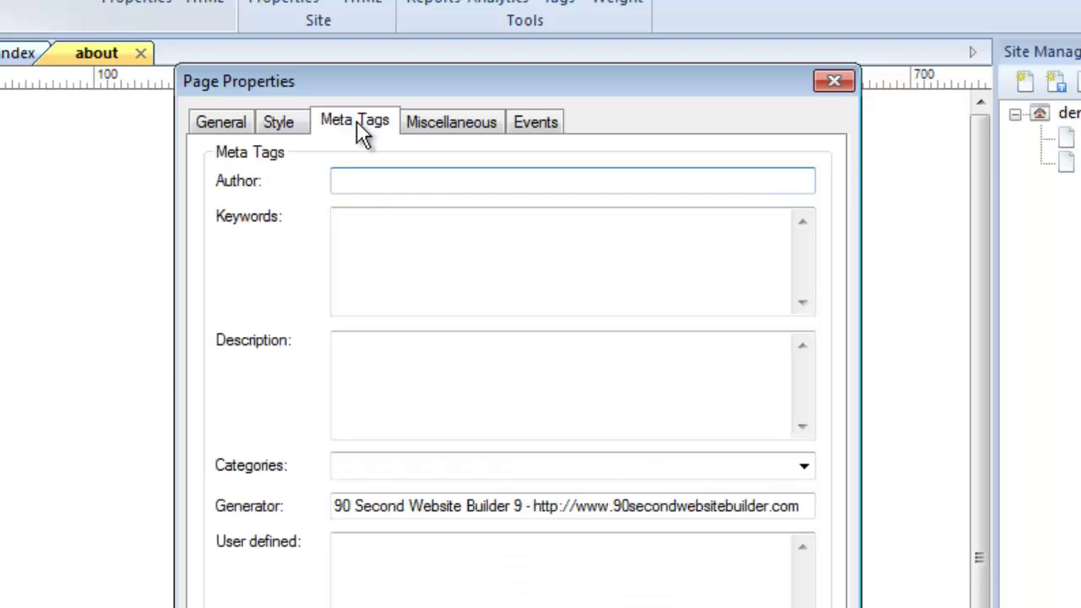
{"action": "left_click", "coordinate": [465, 124]}
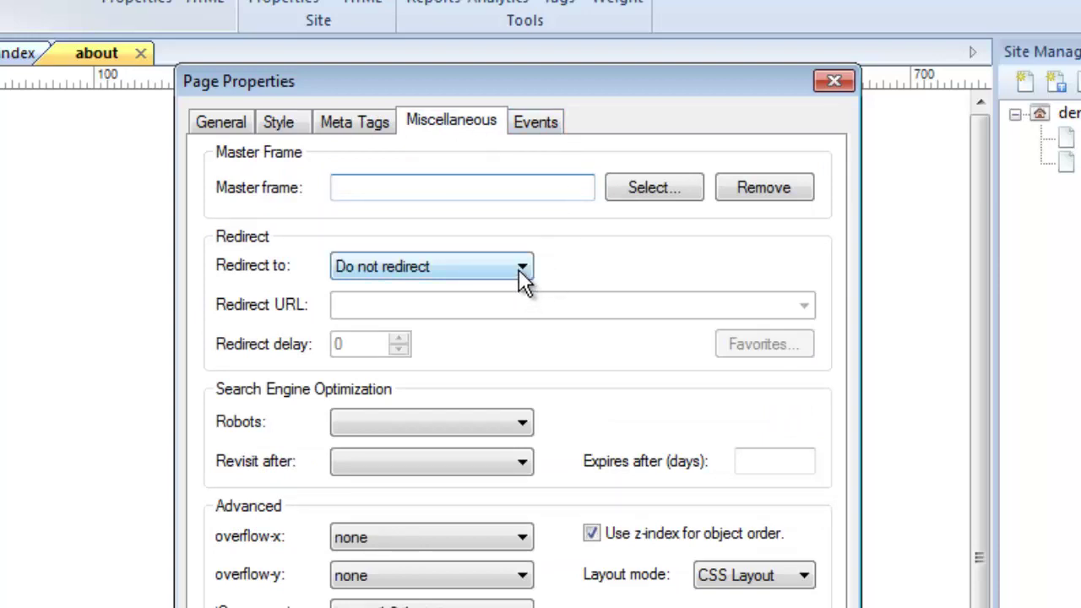
{"action": "left_click", "coordinate": [524, 426]}
{"action": "left_click", "coordinate": [525, 426]}
{"action": "left_click", "coordinate": [525, 426]}
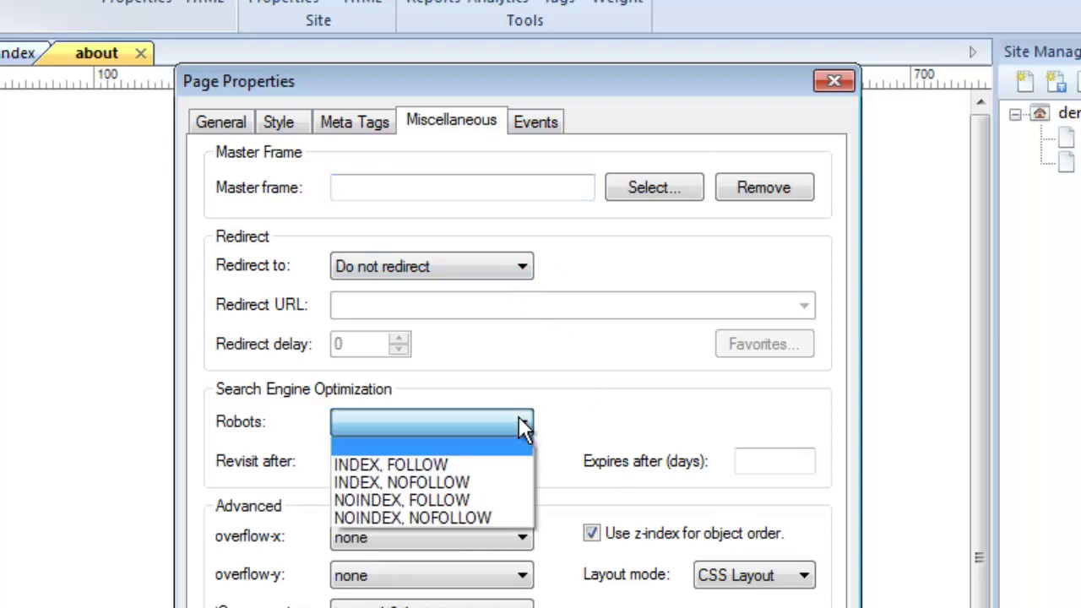
{"action": "left_click", "coordinate": [524, 426]}
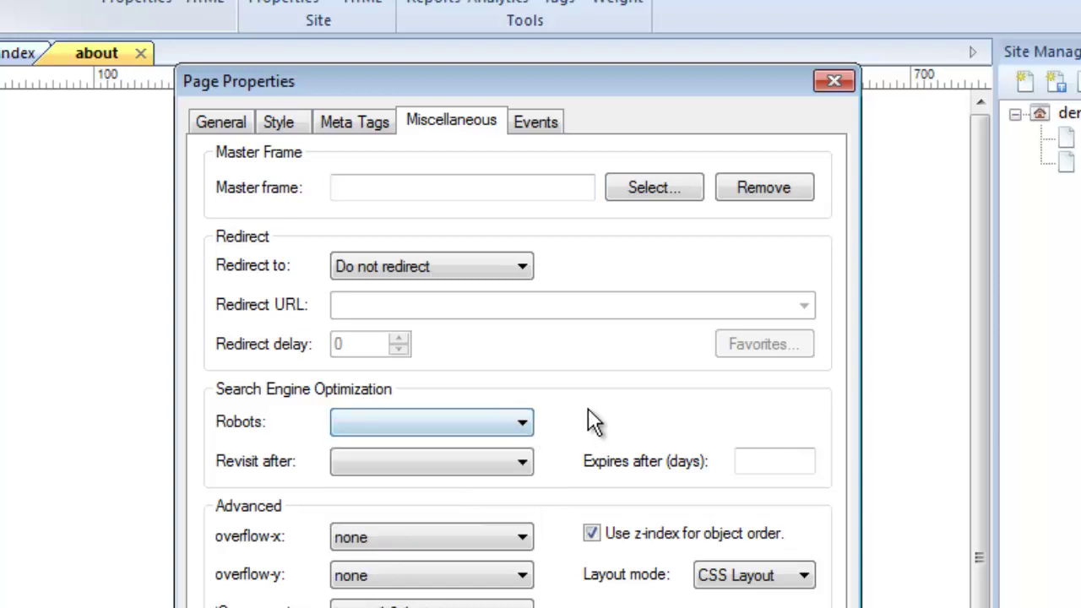
{"action": "left_click", "coordinate": [539, 126]}
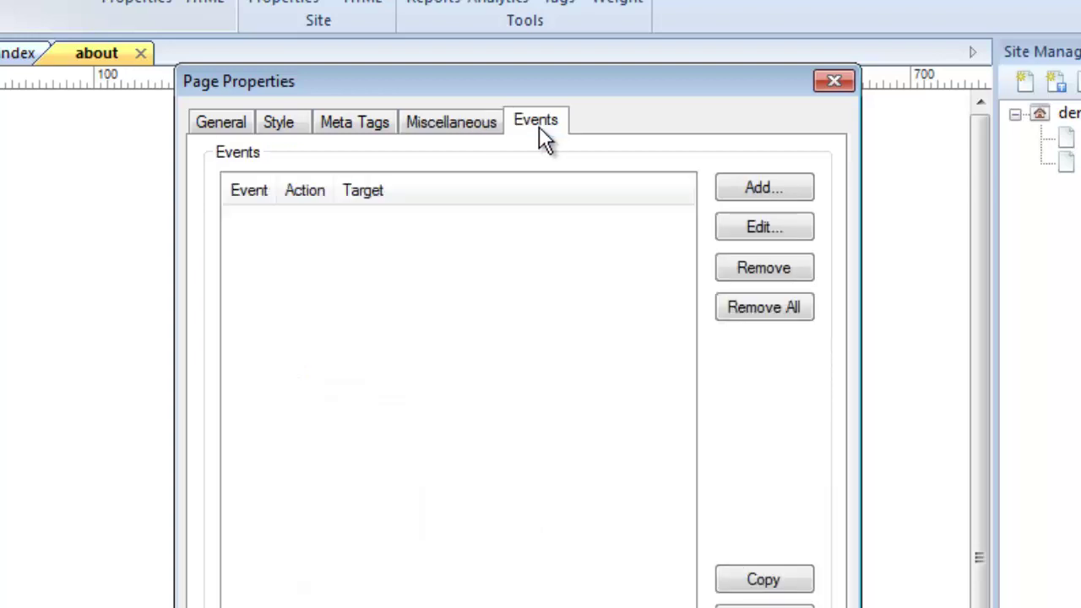
Set the about page's target screen size to 1024x768 pixels in its general page properties.
{"action": "left_click", "coordinate": [497, 128]}
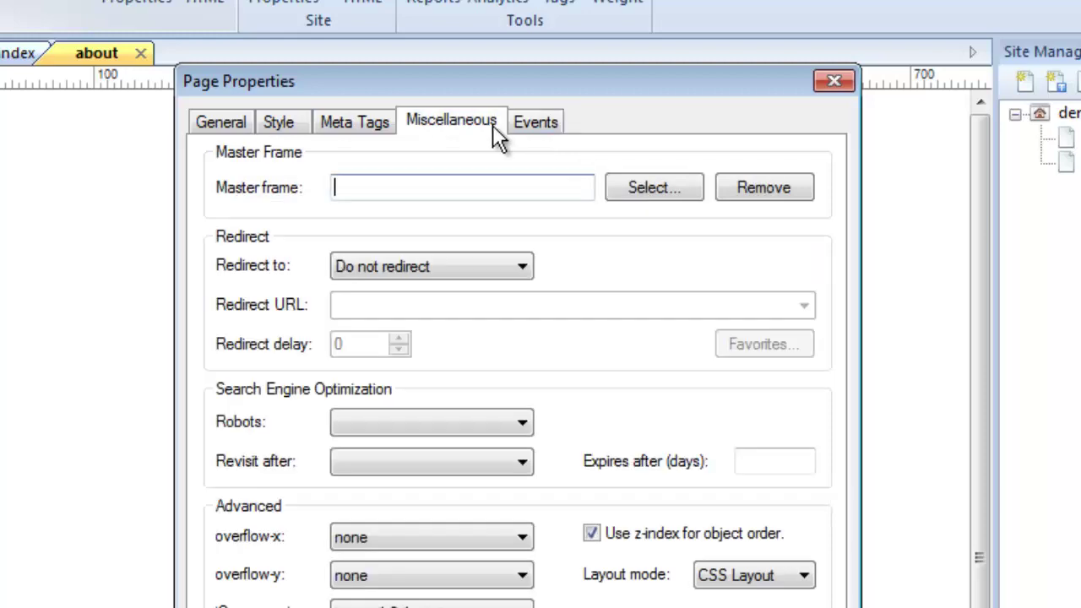
{"action": "left_click", "coordinate": [384, 125]}
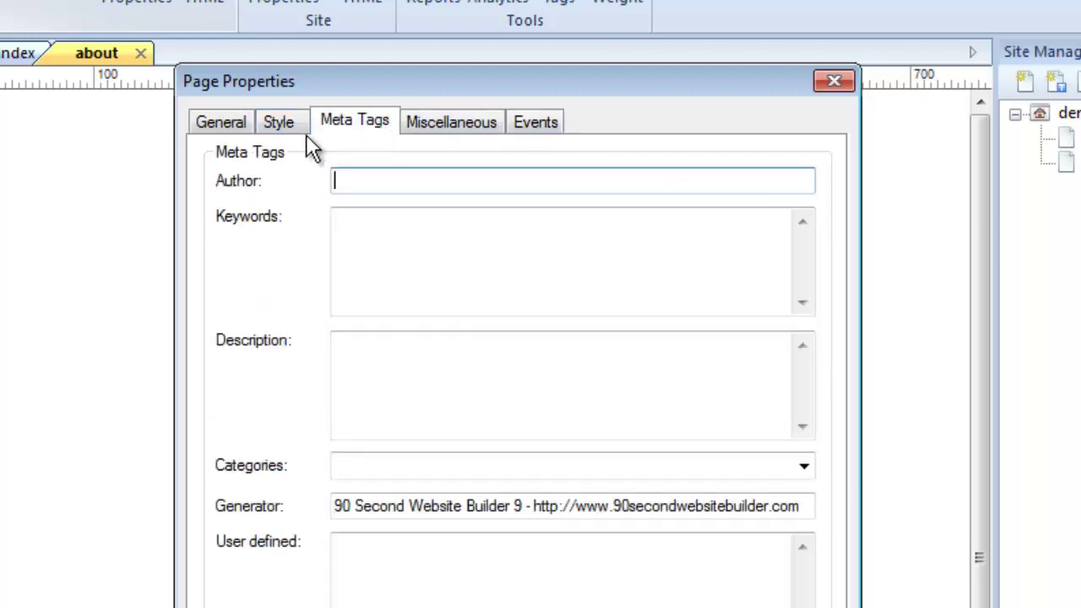
{"action": "left_click", "coordinate": [287, 127]}
{"action": "left_click", "coordinate": [224, 121]}
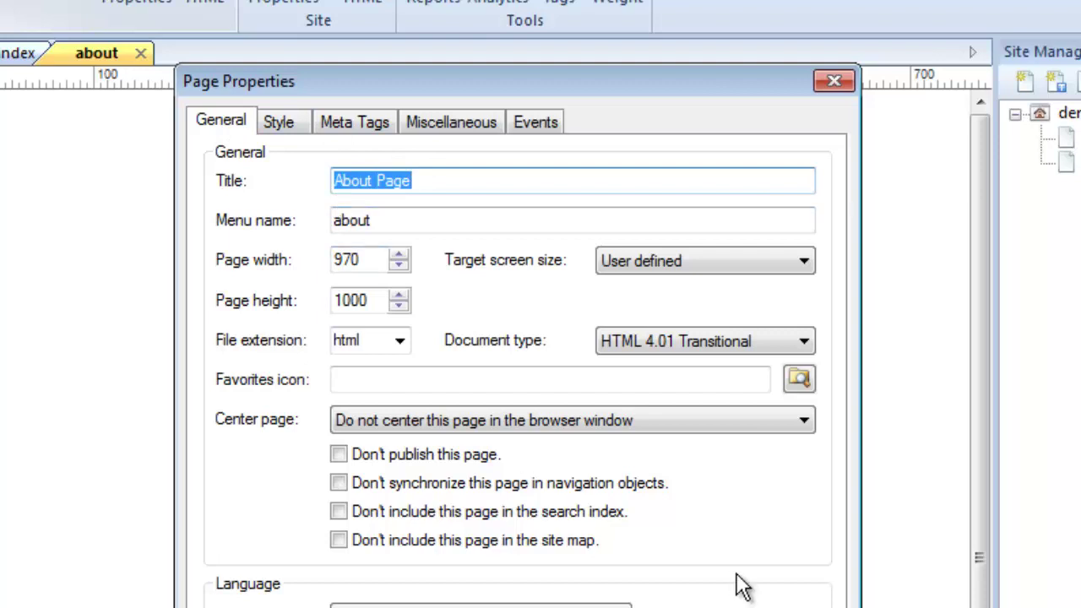
{"action": "left_click", "coordinate": [688, 260]}
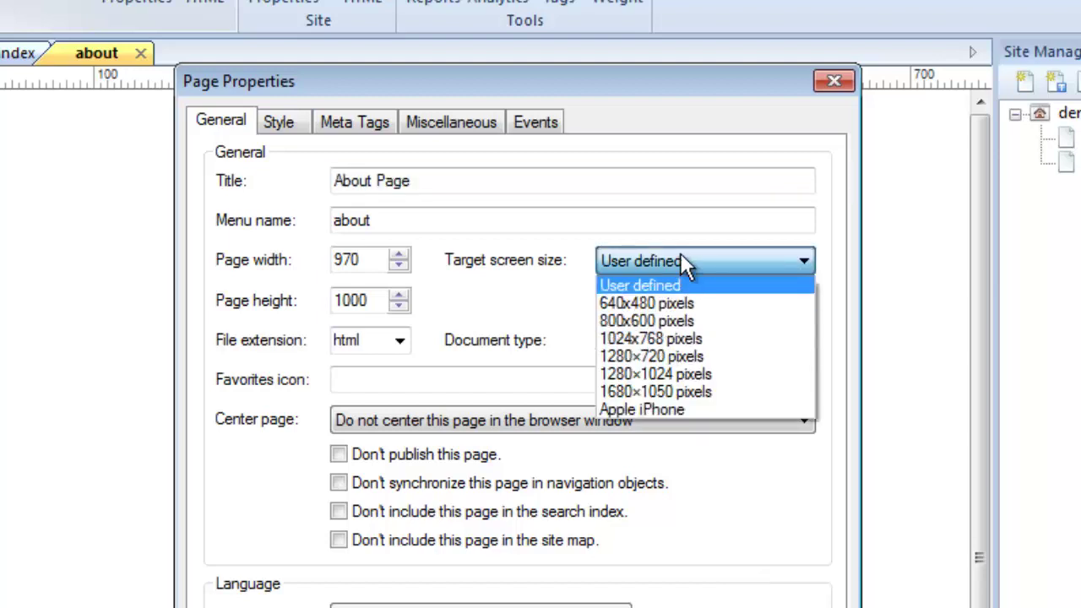
{"action": "left_click", "coordinate": [662, 341]}
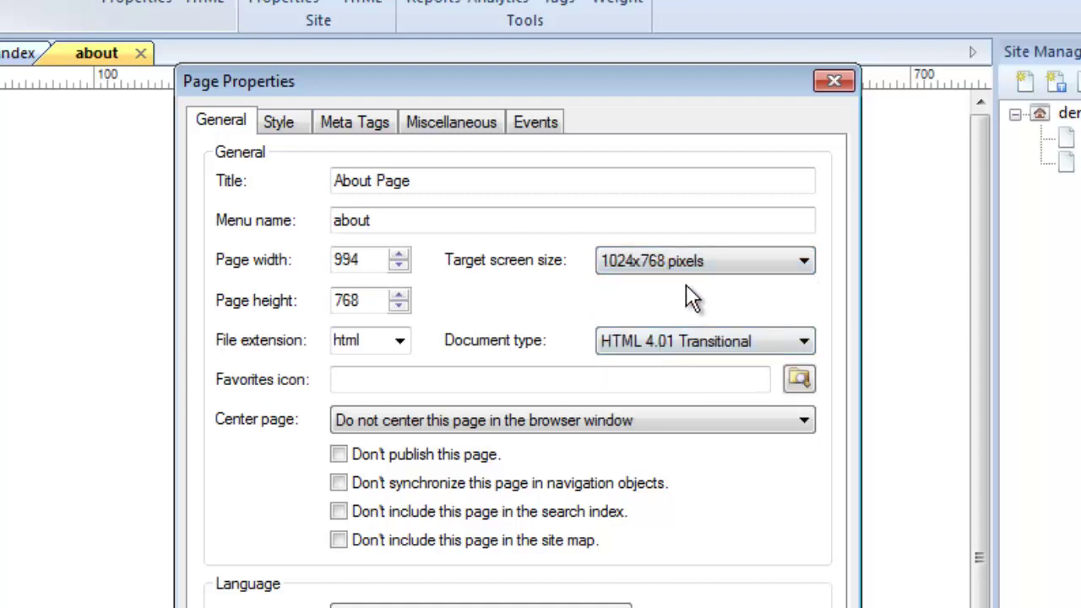
{"action": "left_click", "coordinate": [679, 264]}
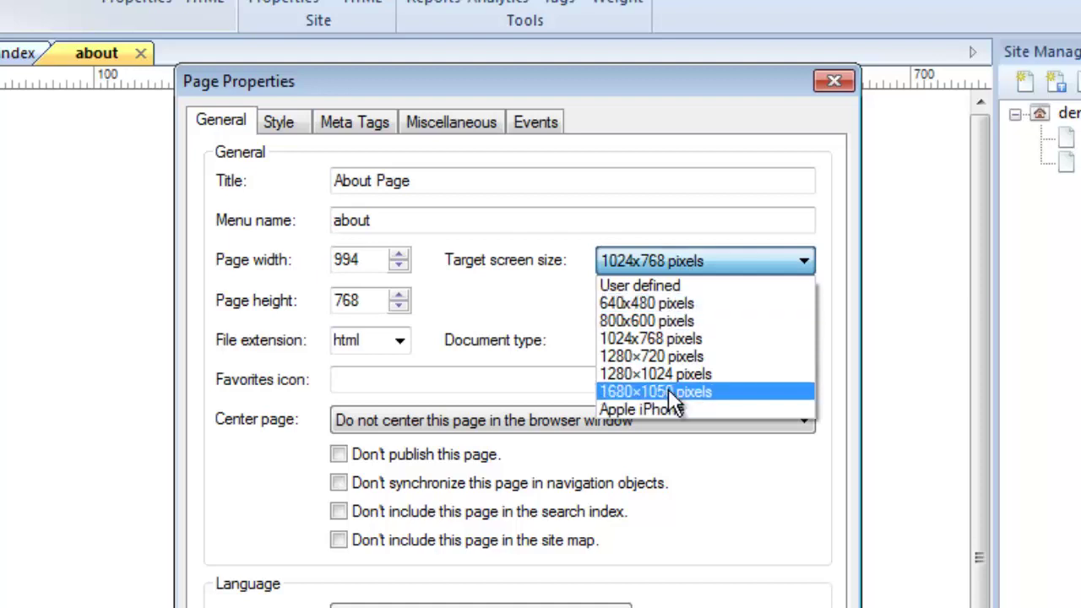
{"action": "left_click", "coordinate": [561, 284]}
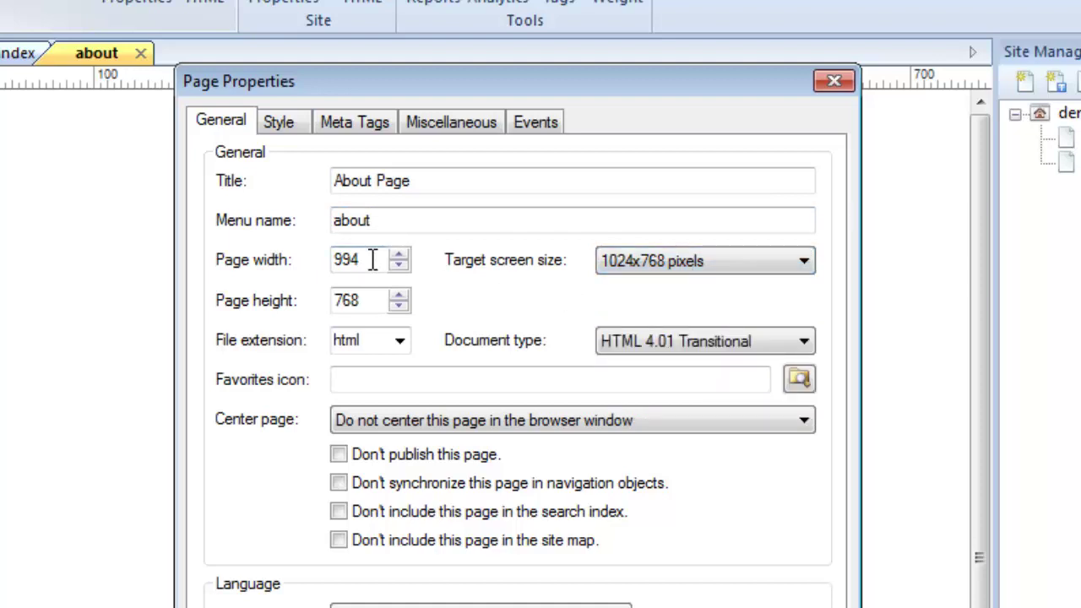
Review the file extension choices, and set the about page to center horizontally in the browser window.
{"action": "left_click", "coordinate": [404, 346]}
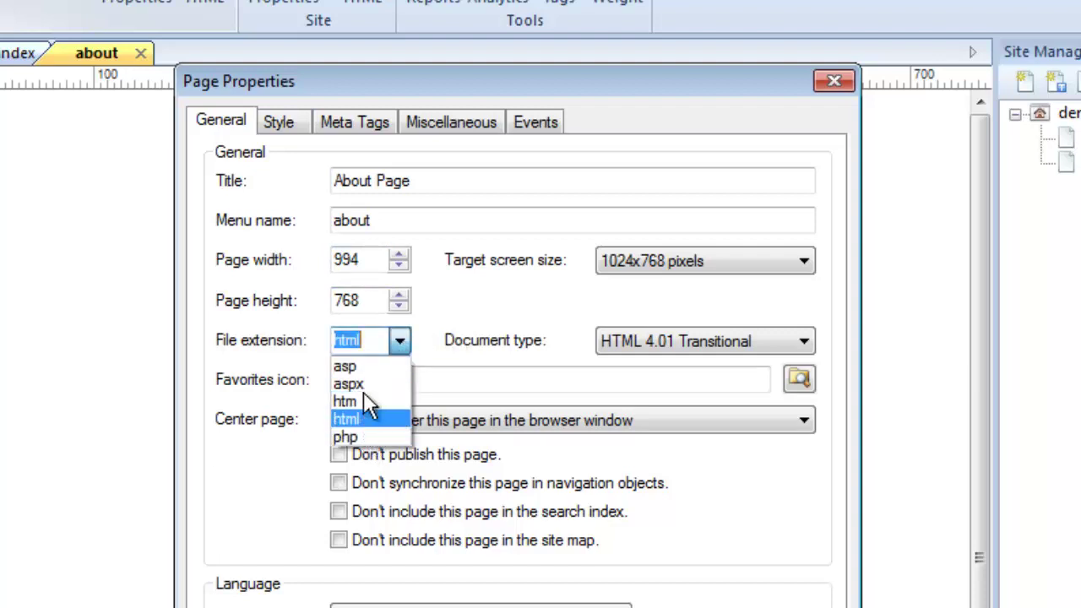
{"action": "left_click", "coordinate": [485, 326]}
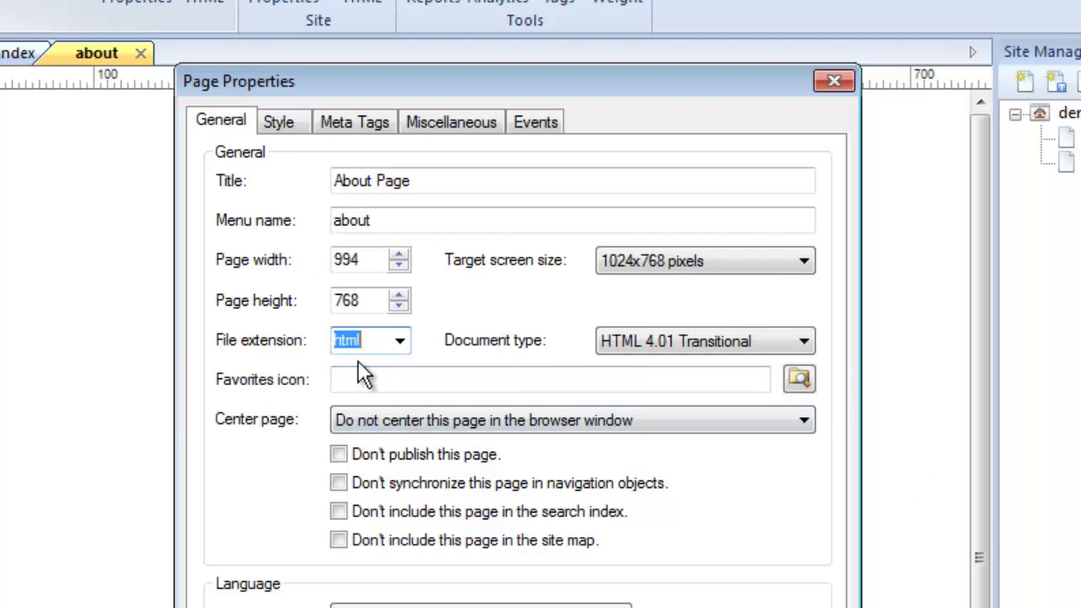
{"action": "left_click", "coordinate": [546, 421]}
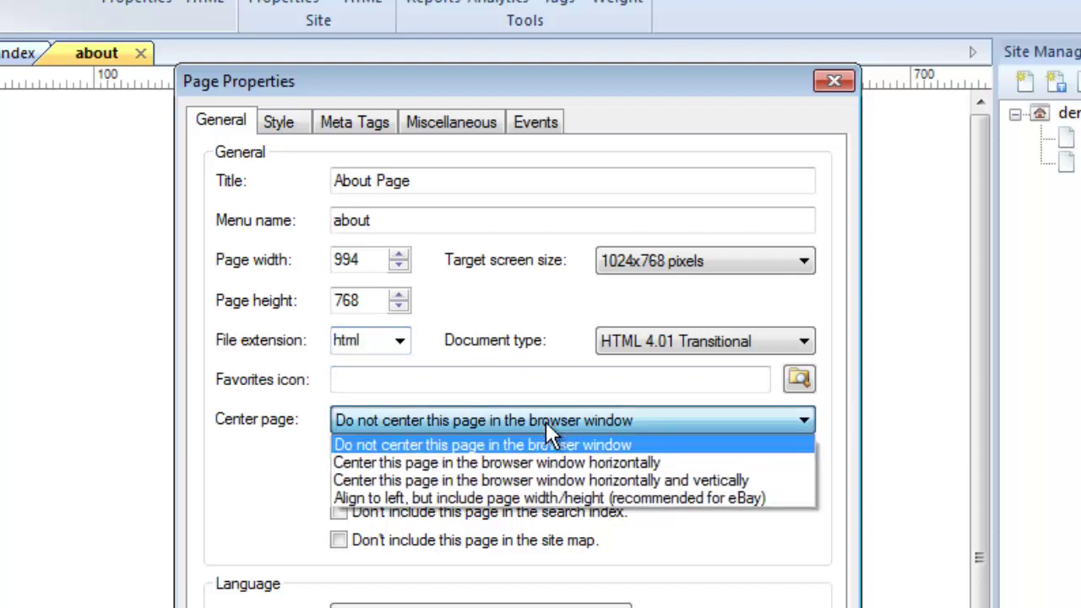
{"action": "left_click", "coordinate": [475, 462]}
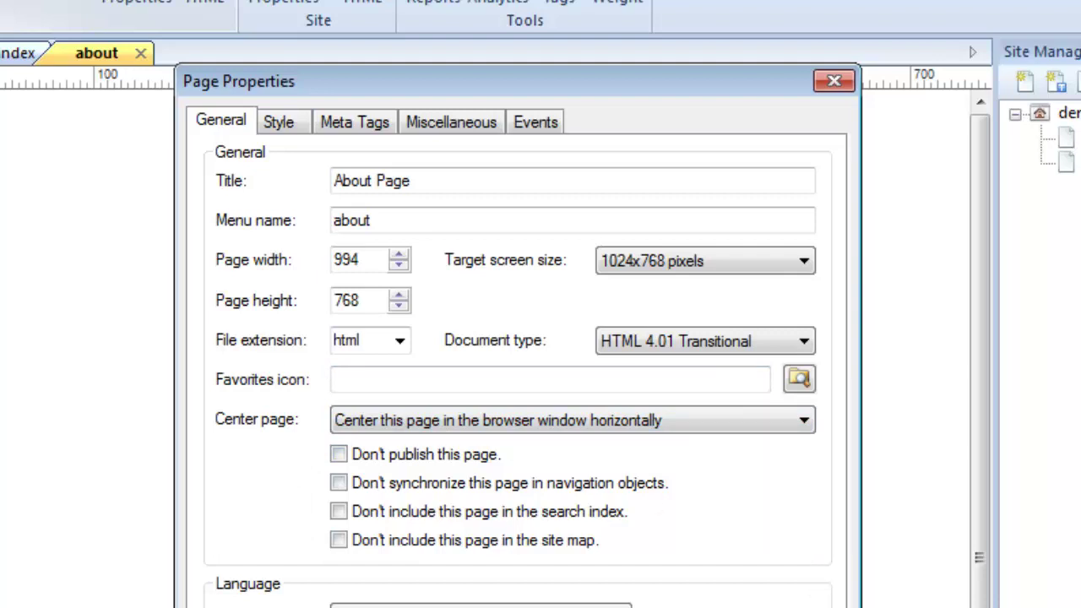
{"action": "key", "text": "Return"}
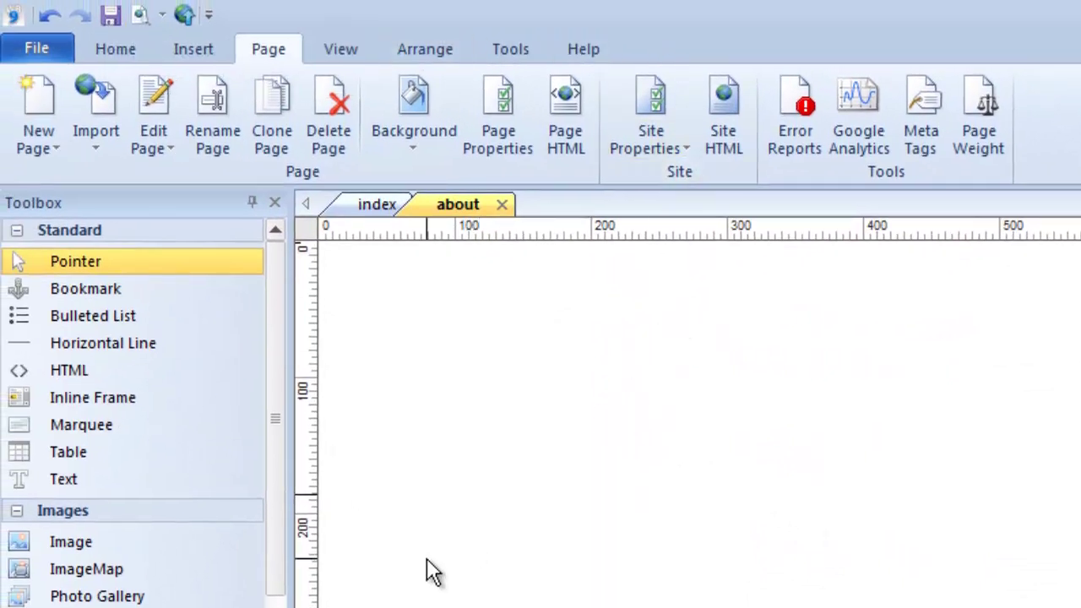
Examine the generated page HTML and each place where custom code can be inserted, from before the head tags to the end of the page.
{"action": "left_click", "coordinate": [567, 105]}
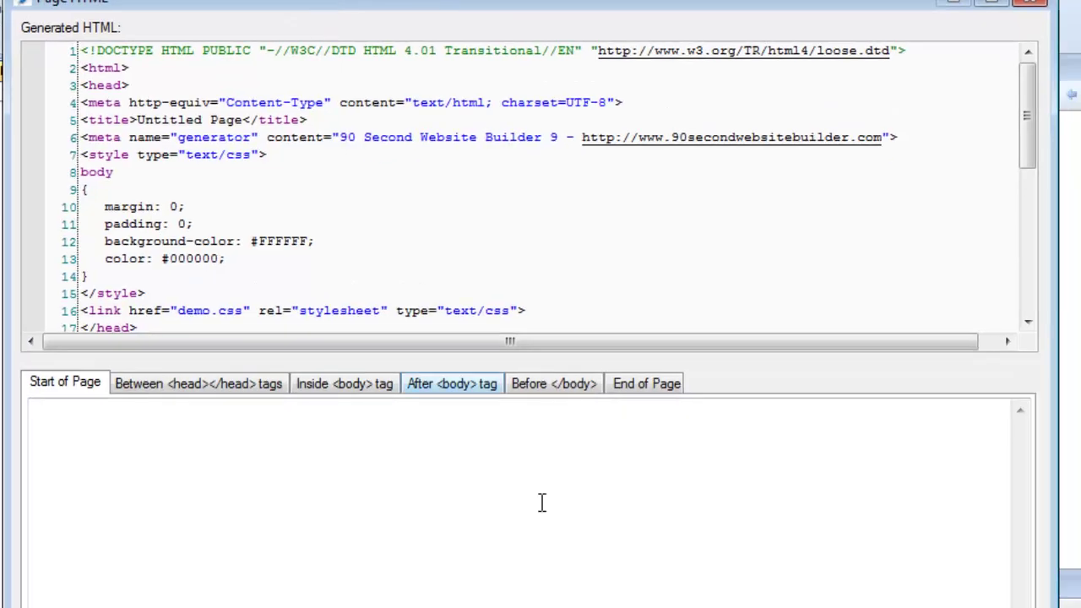
{"action": "left_click", "coordinate": [181, 384]}
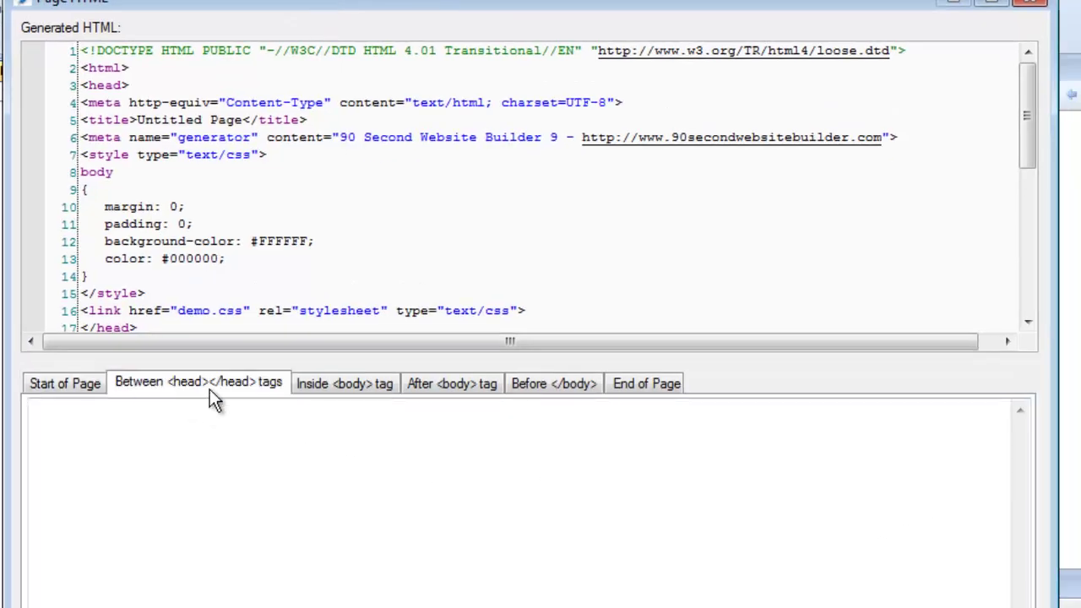
{"action": "left_click", "coordinate": [365, 389]}
{"action": "left_click", "coordinate": [488, 385]}
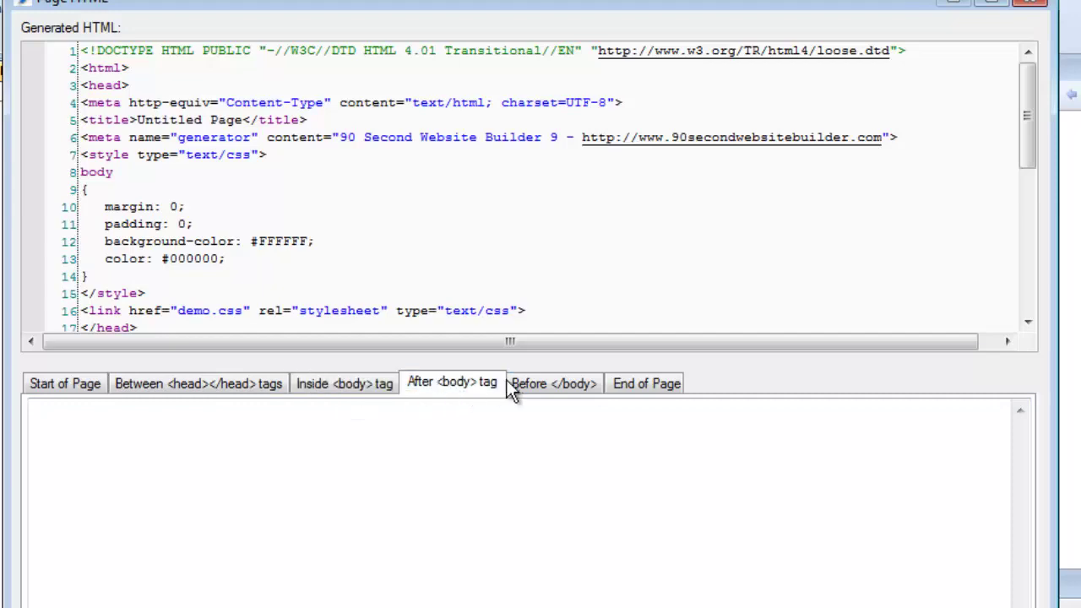
{"action": "left_click", "coordinate": [557, 387]}
{"action": "left_click", "coordinate": [648, 384]}
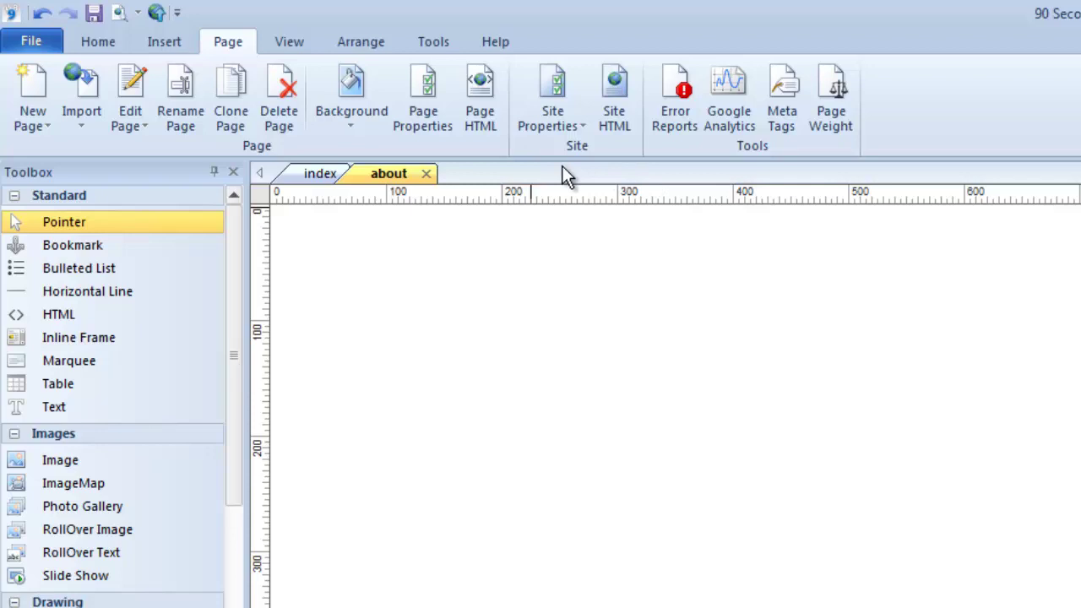
View the general site properties that apply to all pages.
{"action": "left_click", "coordinate": [574, 126]}
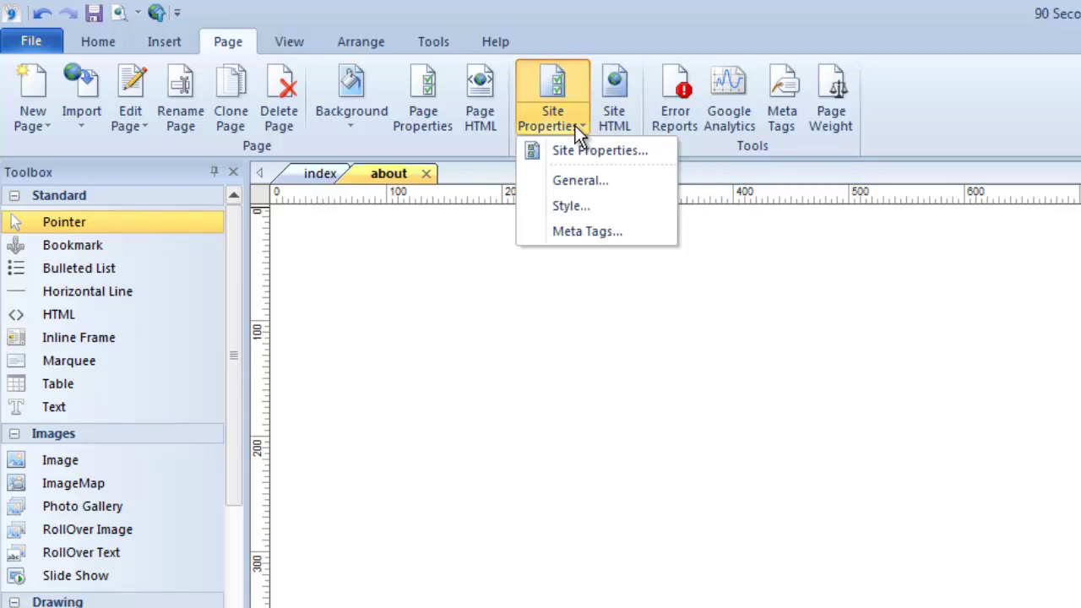
{"action": "left_click", "coordinate": [566, 180]}
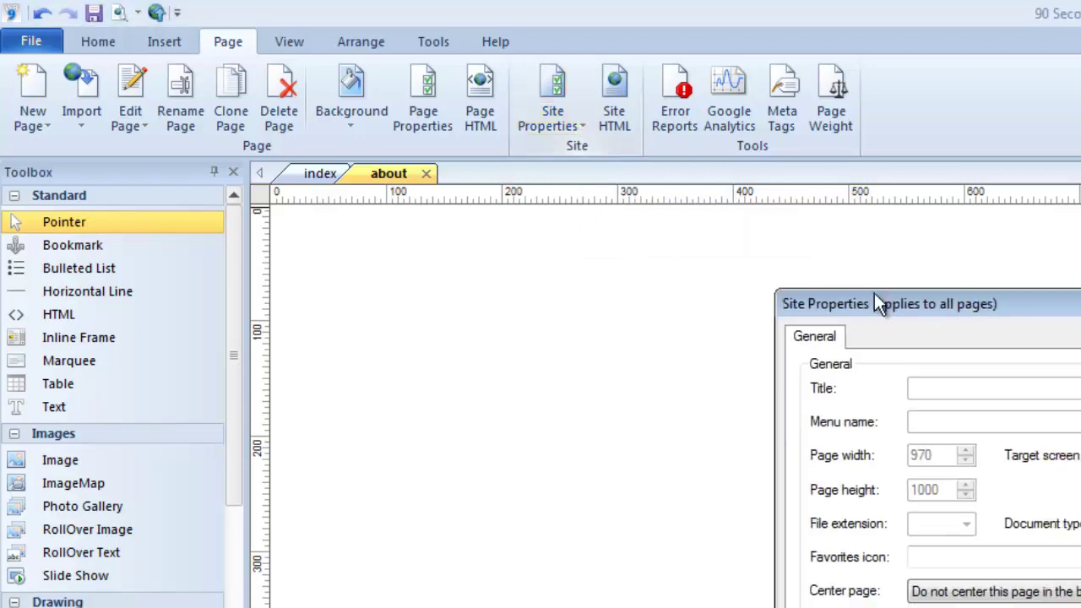
{"action": "left_click_drag", "start_coordinate": [913, 302], "coordinate": [609, 217]}
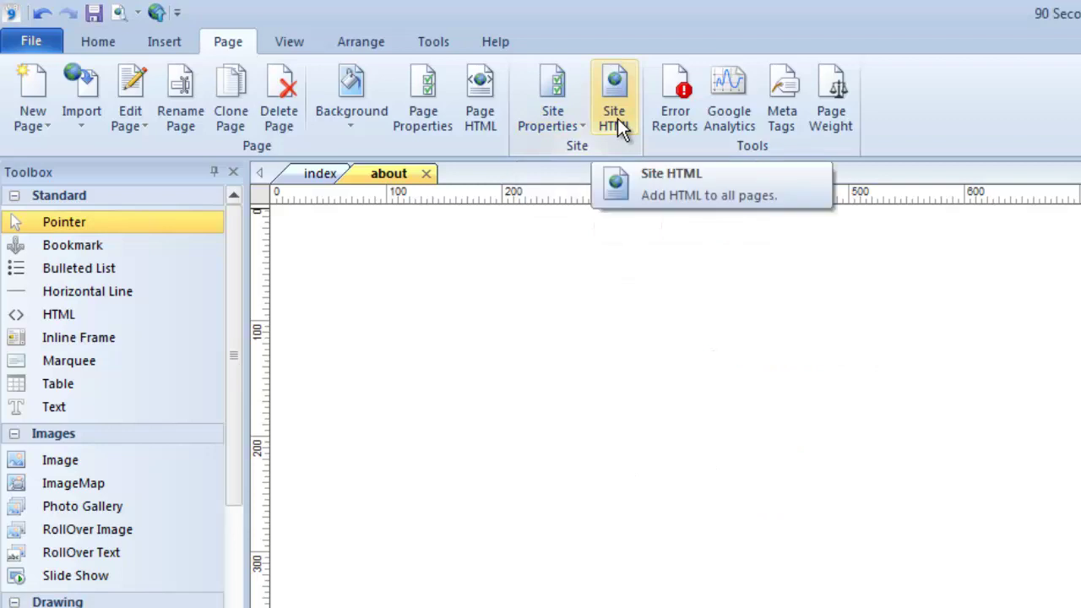
Examine the site-wide HTML and its code insertion sections, including the head, body and end of page, without adding any code.
{"action": "left_click", "coordinate": [480, 97]}
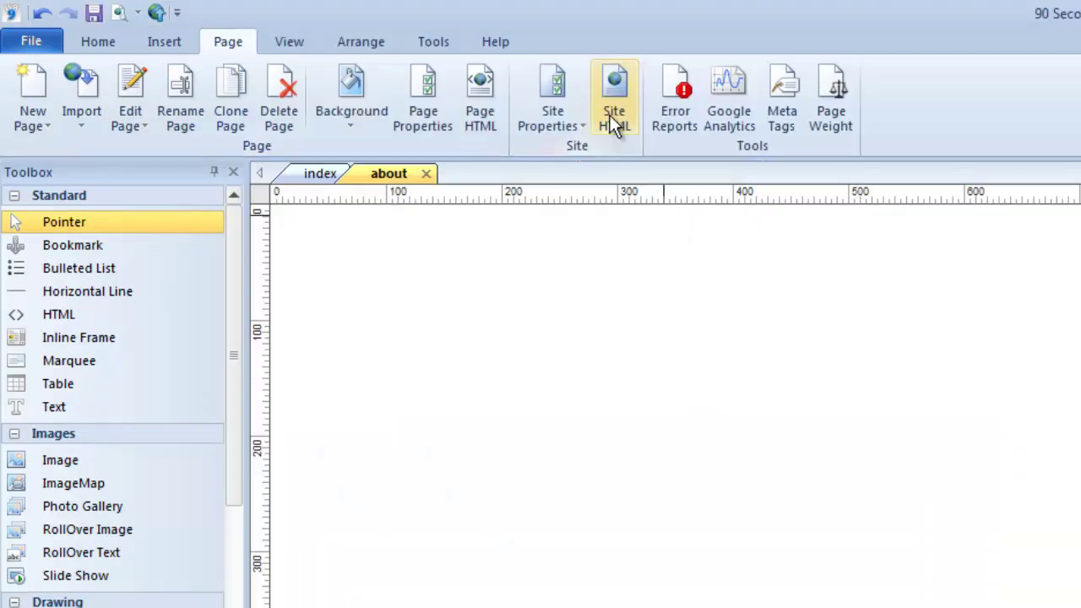
{"action": "left_click", "coordinate": [609, 115]}
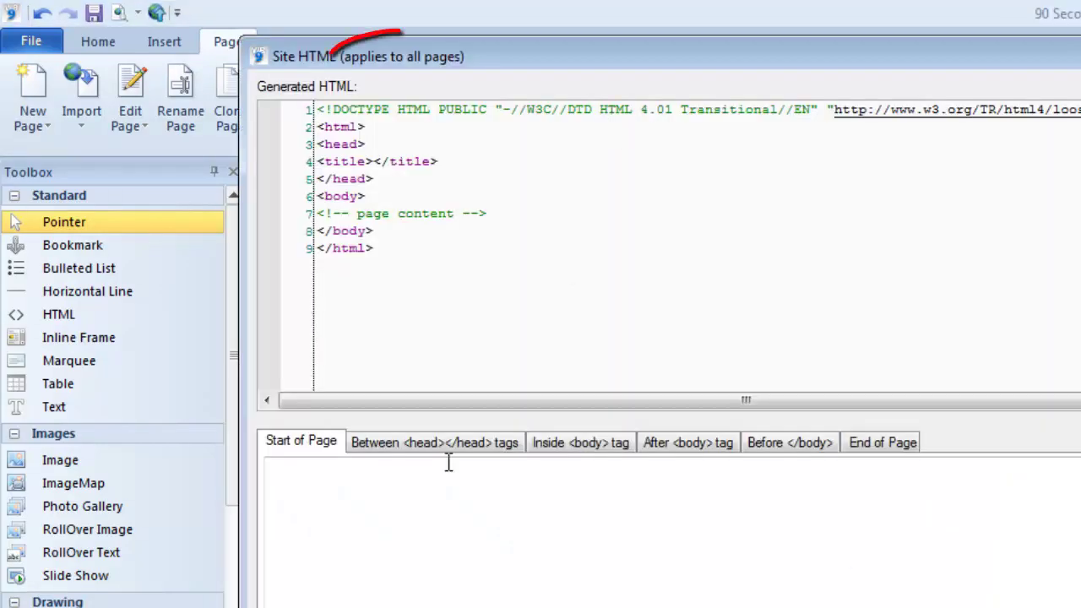
{"action": "left_click", "coordinate": [427, 444]}
{"action": "left_click", "coordinate": [577, 443]}
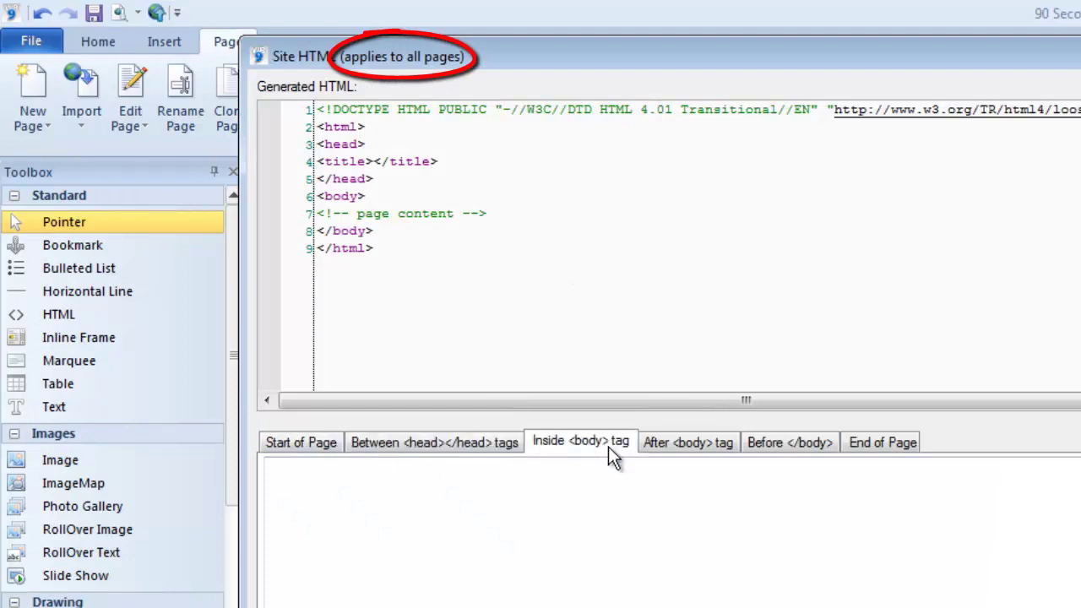
{"action": "left_click", "coordinate": [667, 446]}
{"action": "left_click", "coordinate": [775, 446]}
{"action": "left_click", "coordinate": [886, 447]}
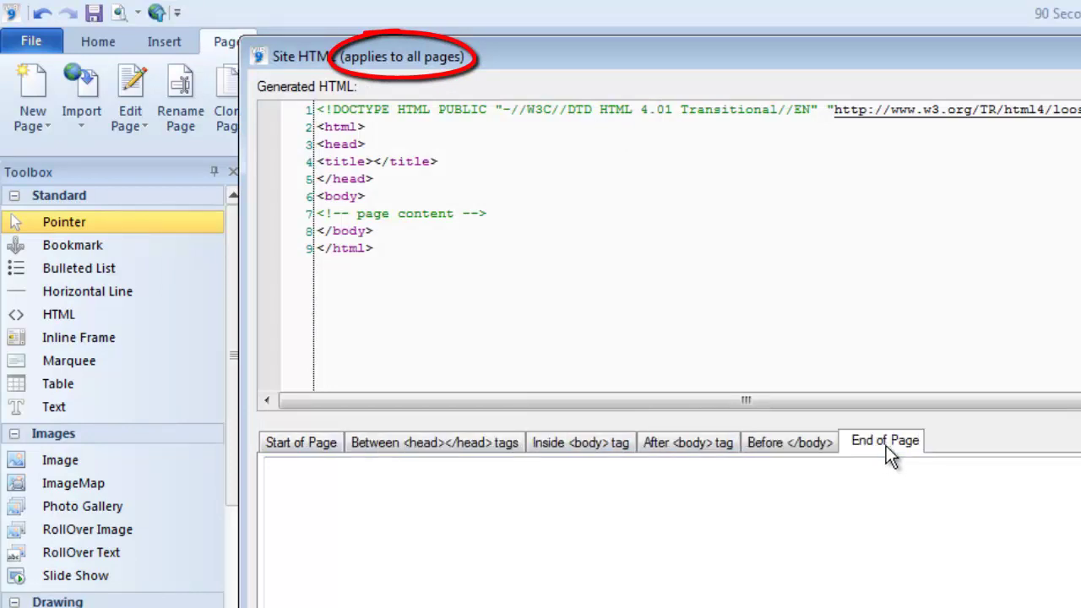
{"action": "key", "text": "Escape"}
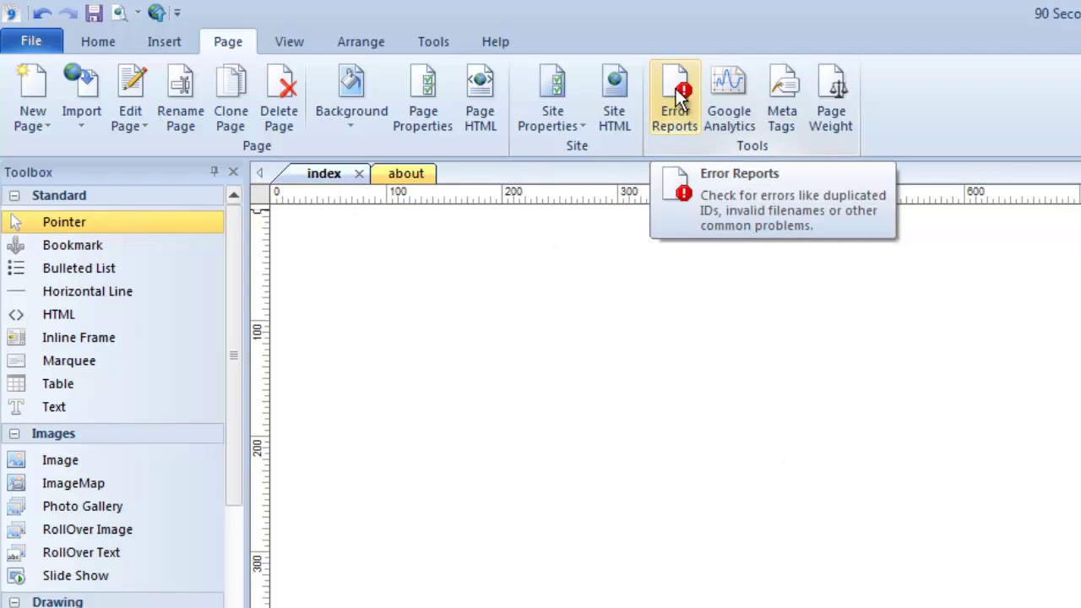
Run an error report on the index page and review the listed problems.
{"action": "left_click", "coordinate": [678, 97]}
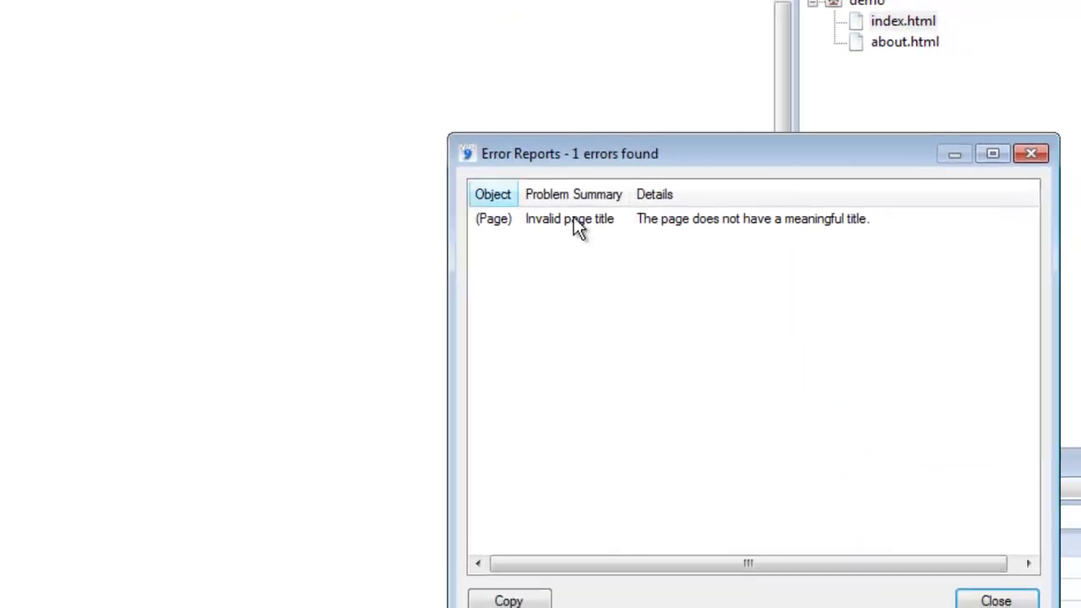
{"action": "left_click_drag", "start_coordinate": [614, 152], "coordinate": [374, 43]}
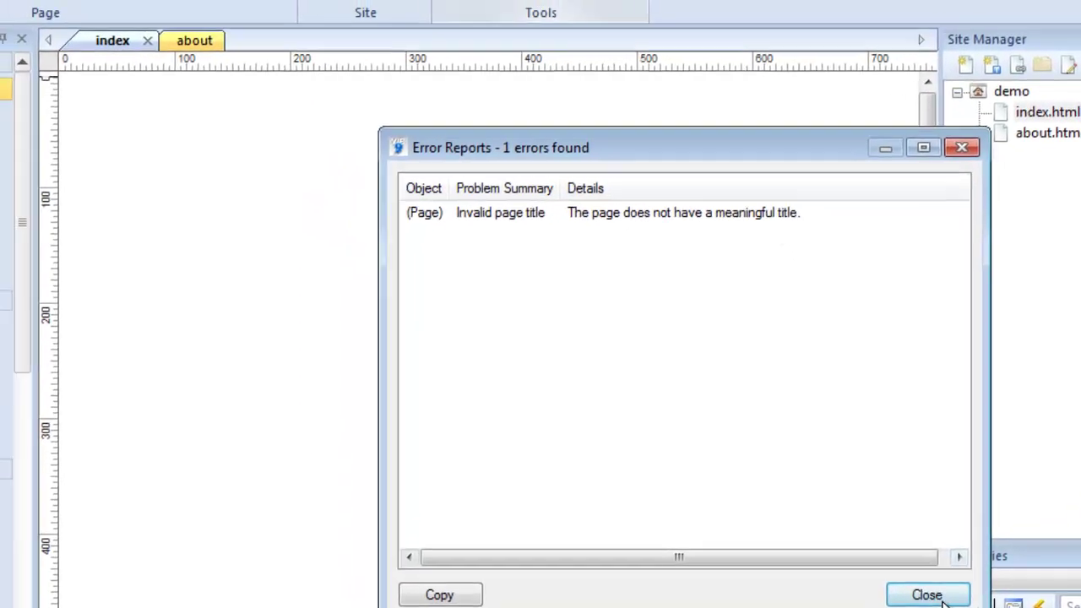
{"action": "left_click", "coordinate": [781, 504]}
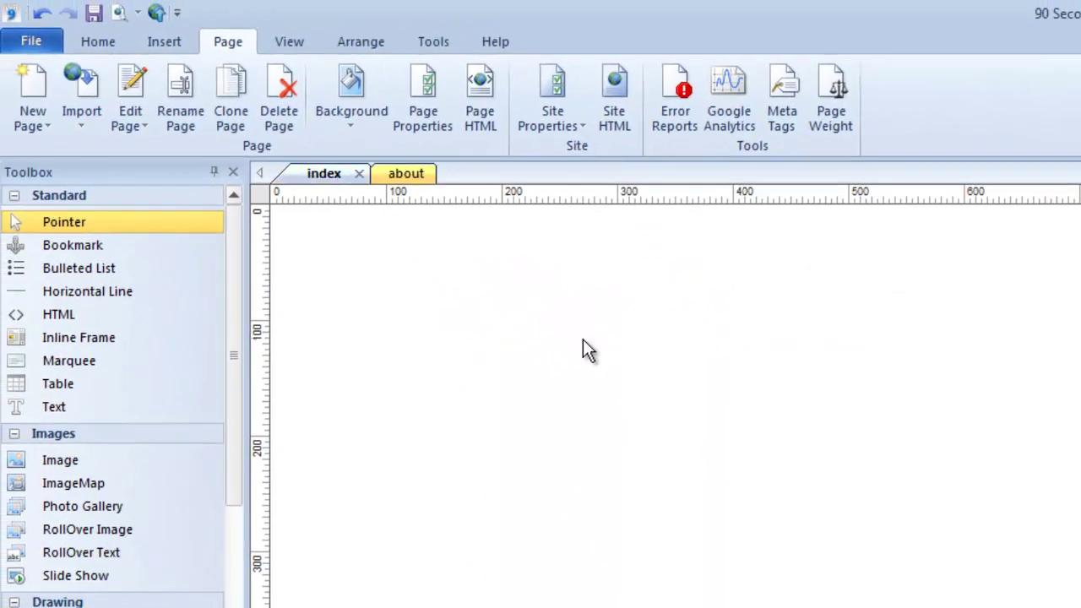
Set the index page's title to "Home Page" in its page properties and rerun the error report.
{"action": "left_click", "coordinate": [429, 110]}
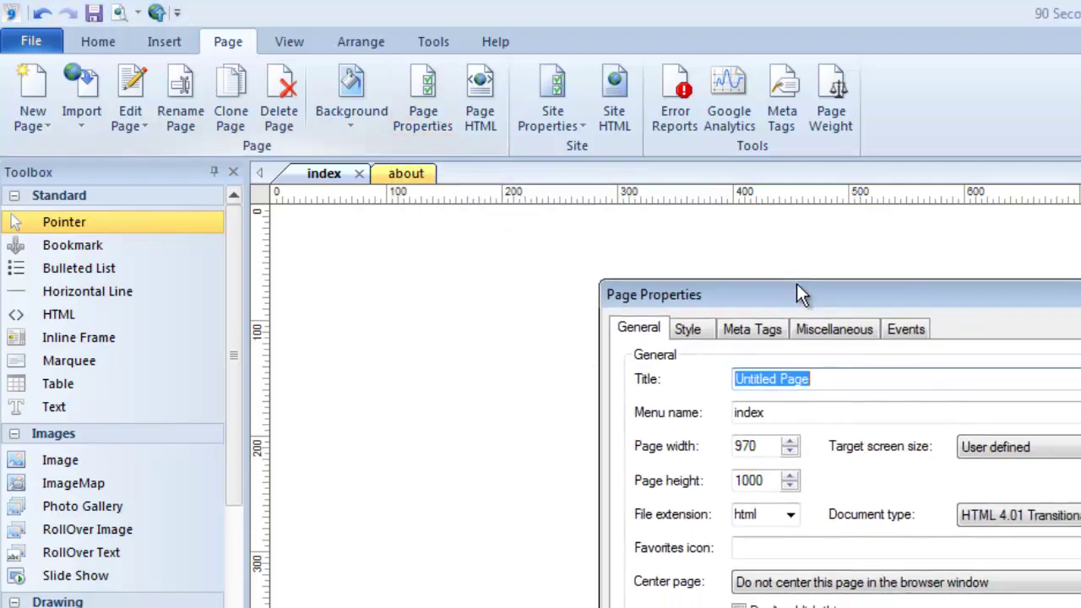
{"action": "type", "text": "Home Page"}
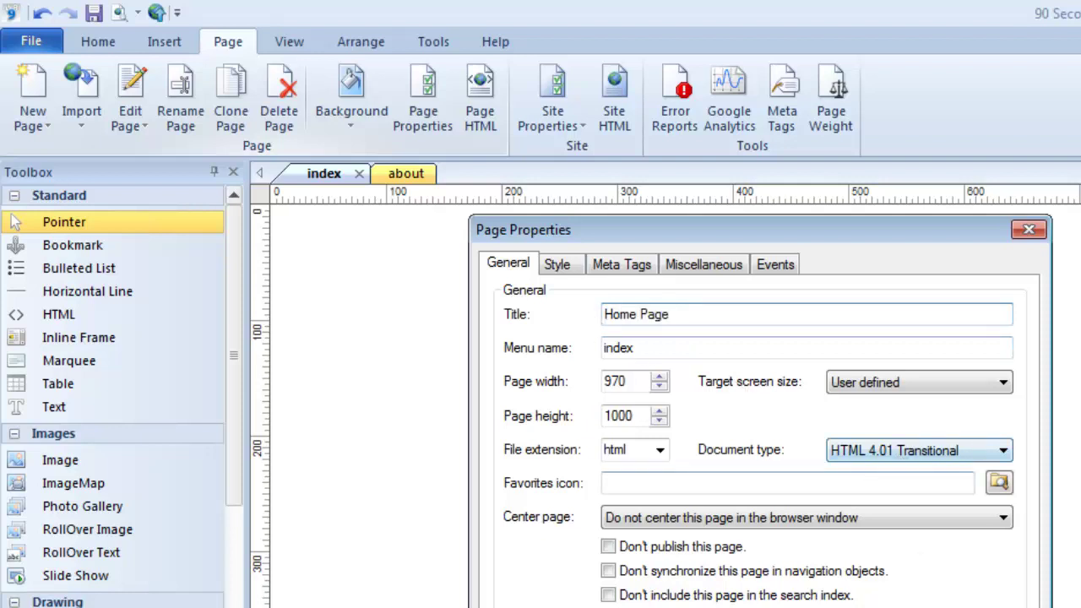
{"action": "key", "text": "Return"}
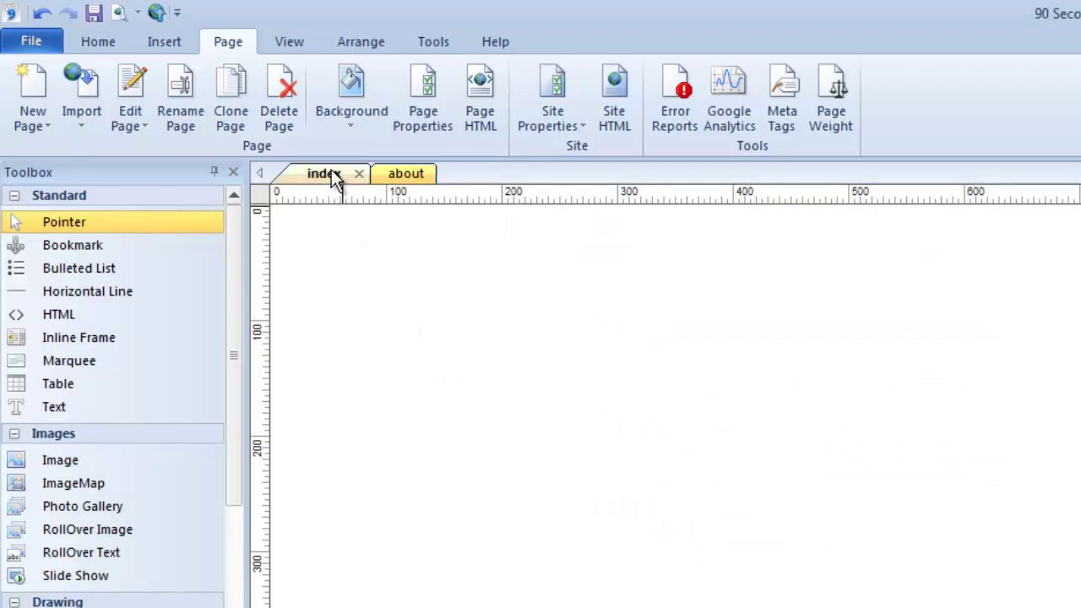
{"action": "left_click", "coordinate": [680, 95]}
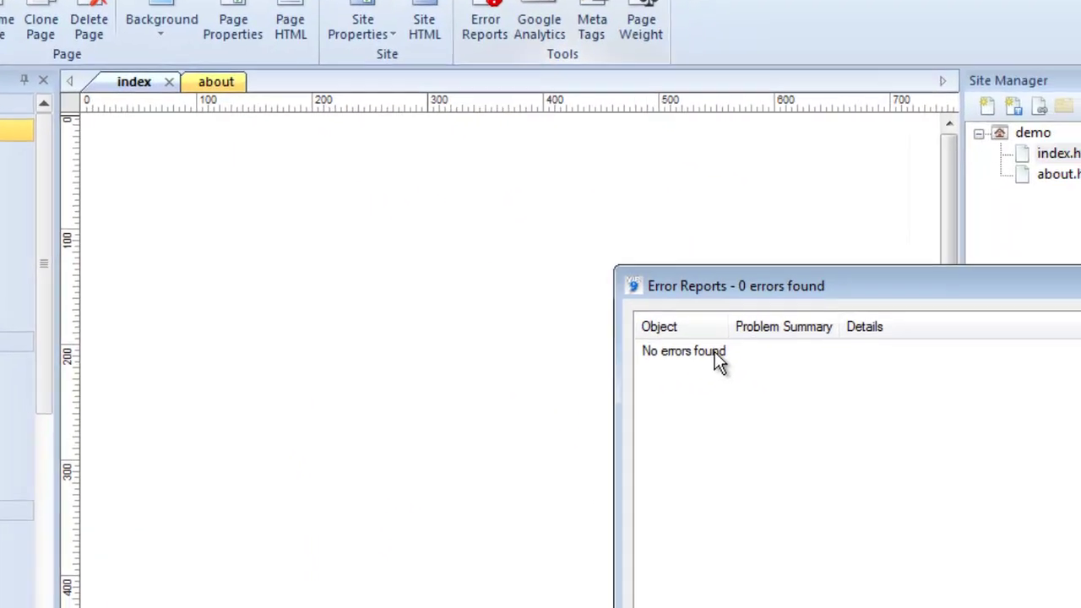
{"action": "key", "text": "Escape"}
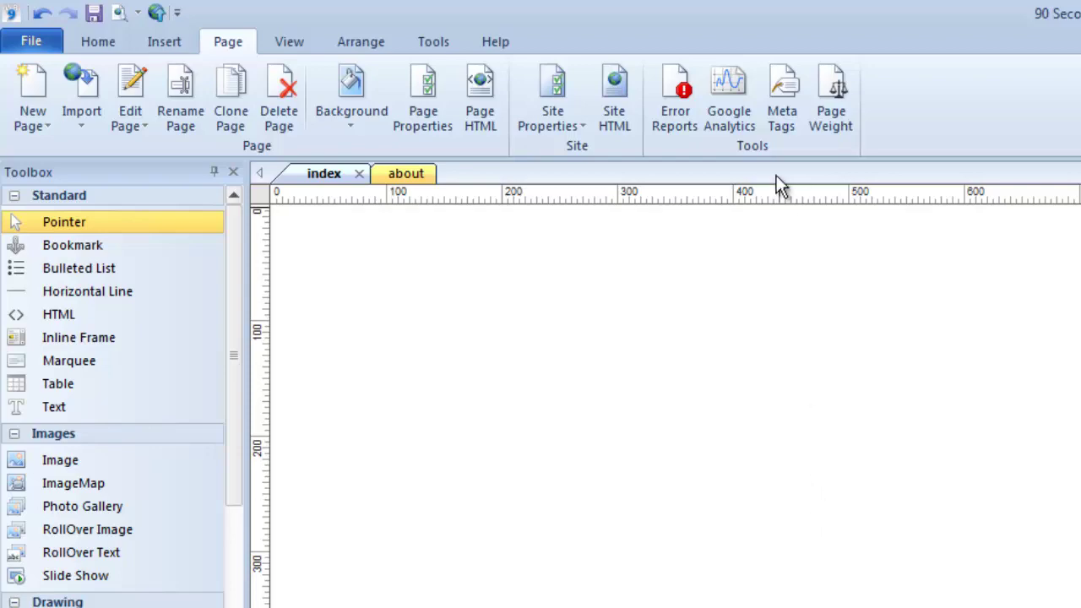
Open the index page's Google Analytics insertion point and select the placeholder comment between the head tags.
{"action": "left_click", "coordinate": [731, 100]}
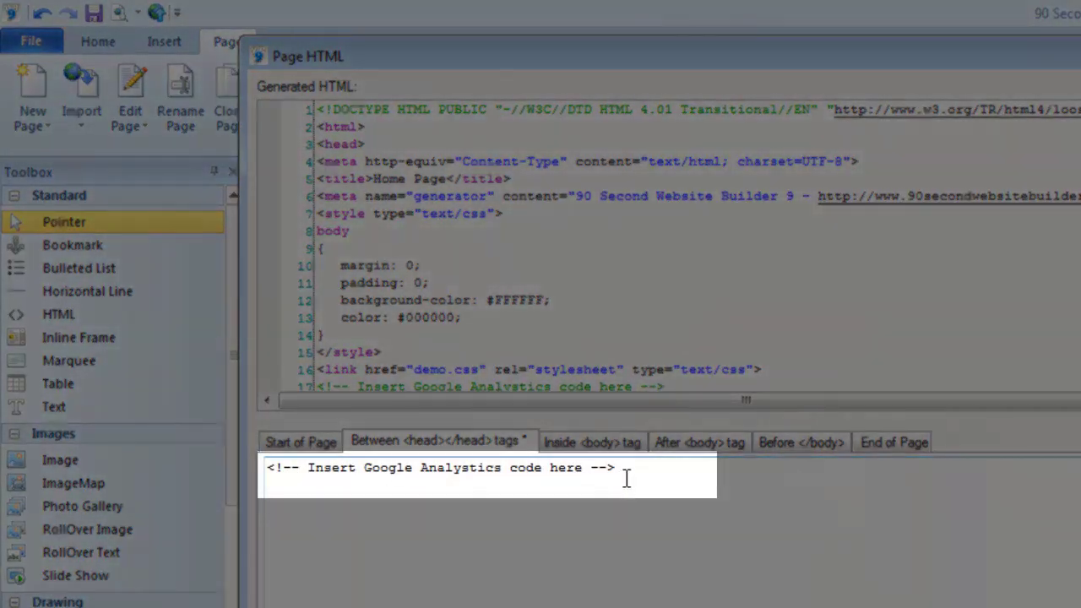
{"action": "left_click_drag", "start_coordinate": [634, 470], "coordinate": [245, 473]}
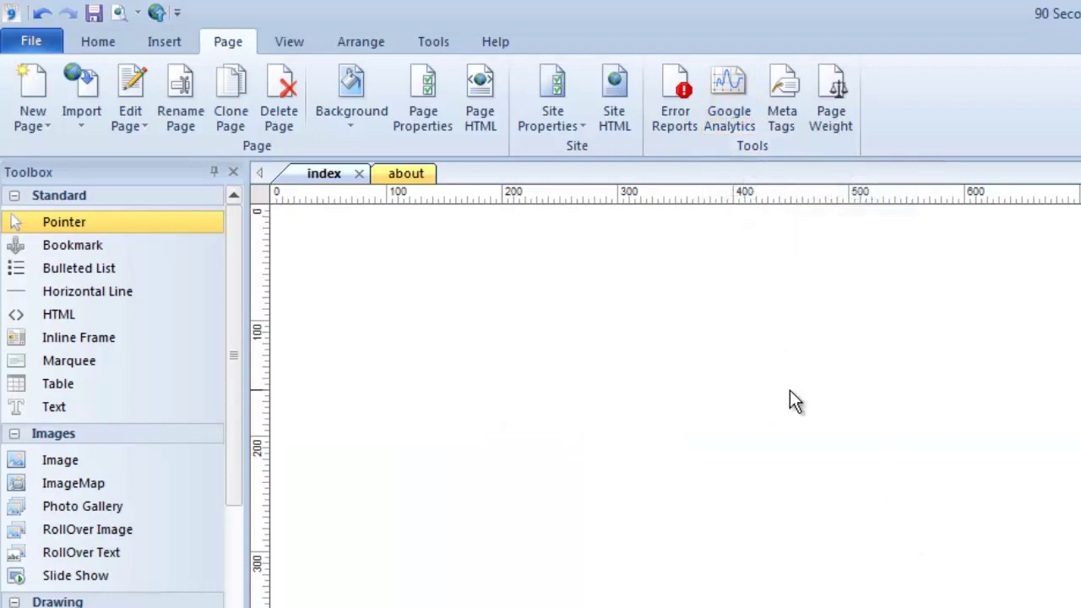
Review the index page's meta tag settings, including author, keywords and description, without entering any values.
{"action": "left_click", "coordinate": [777, 96]}
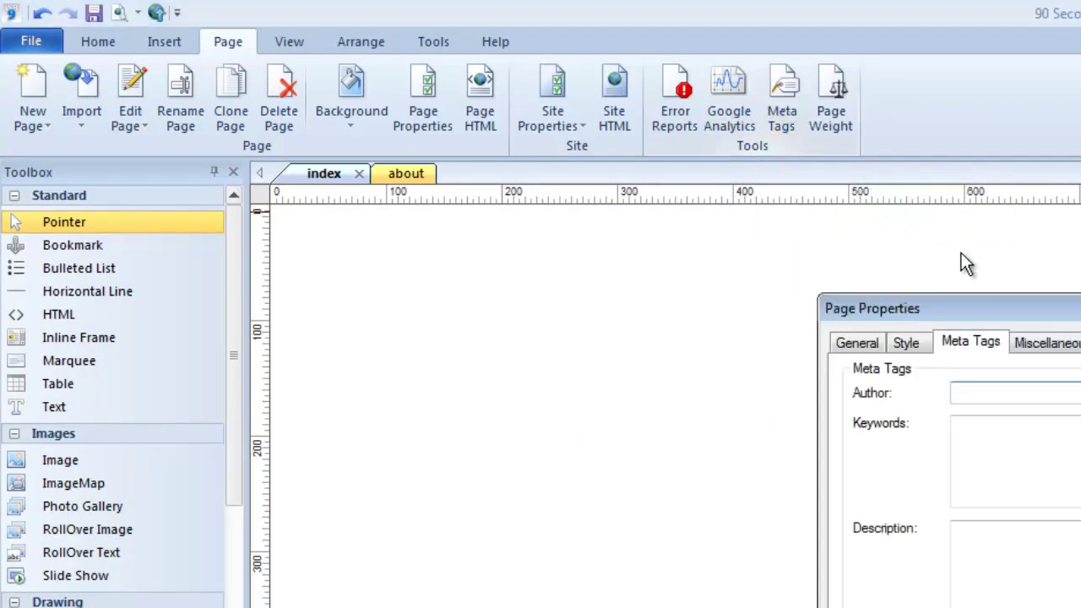
{"action": "left_click_drag", "start_coordinate": [976, 310], "coordinate": [570, 244]}
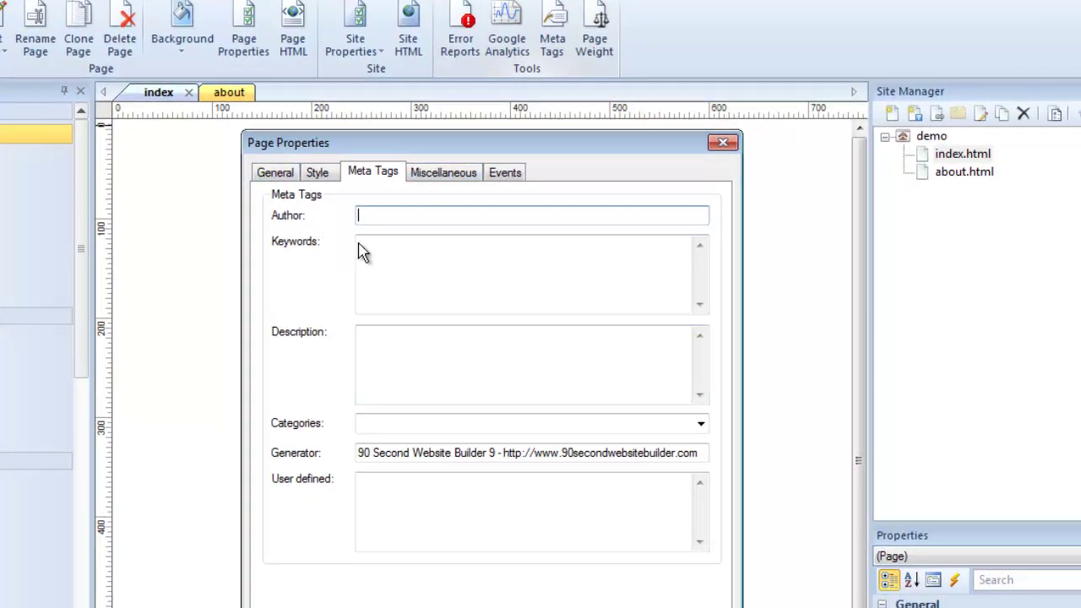
{"action": "left_click", "coordinate": [368, 244]}
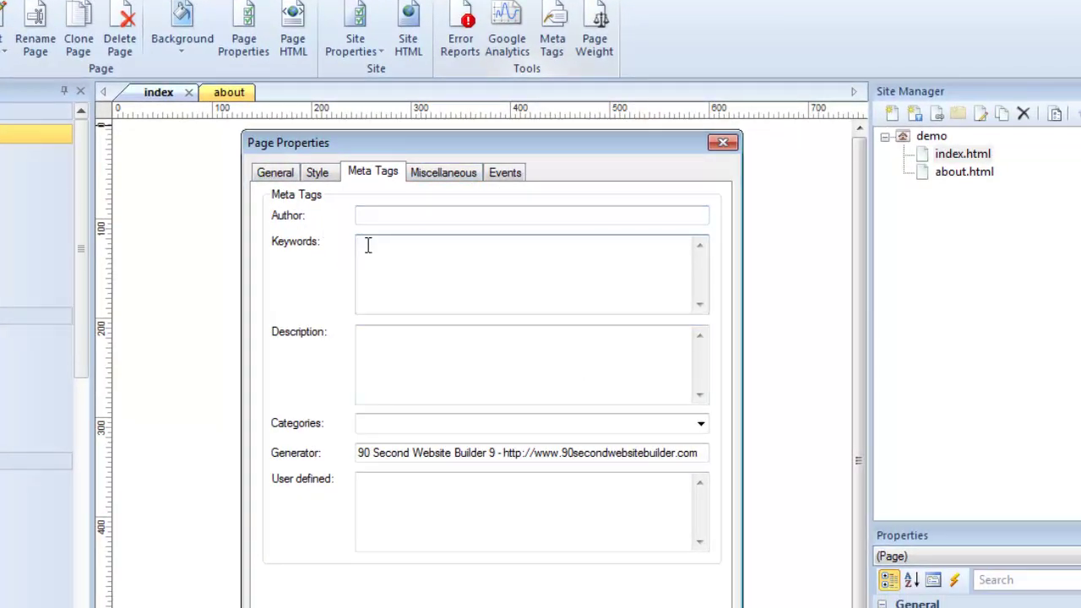
{"action": "left_click", "coordinate": [381, 335]}
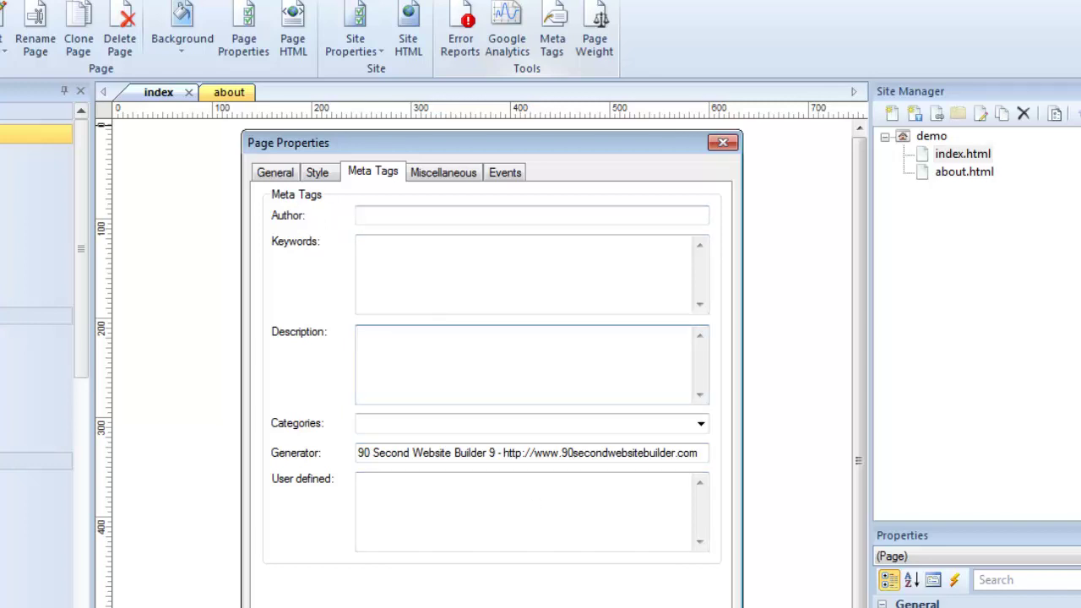
{"action": "key", "text": "Escape"}
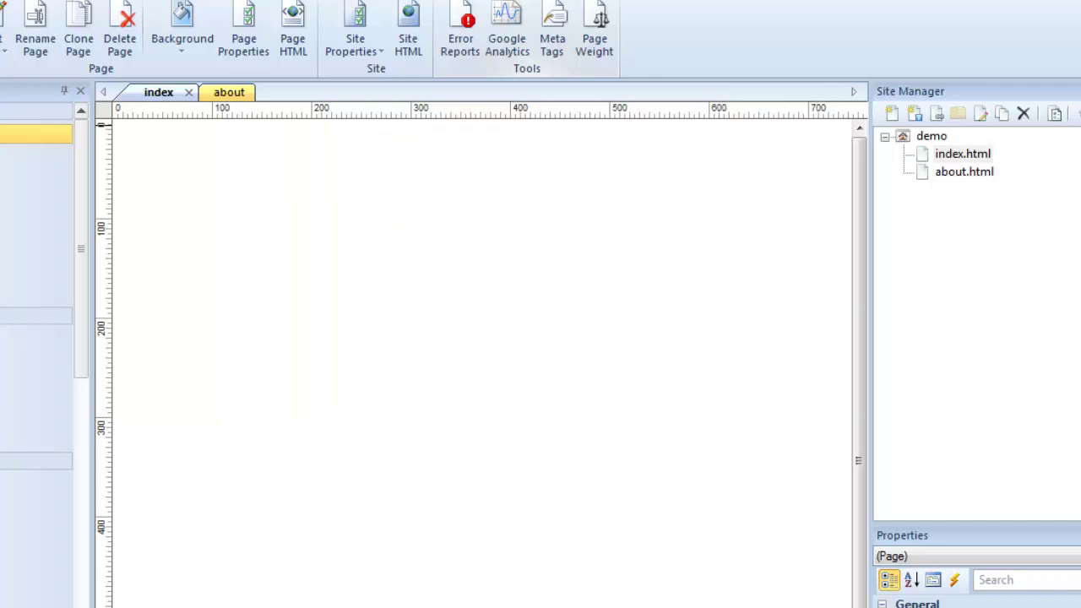
Review the index page's weight report with its file sizes and download times, and close the report.
{"action": "left_click", "coordinate": [597, 35]}
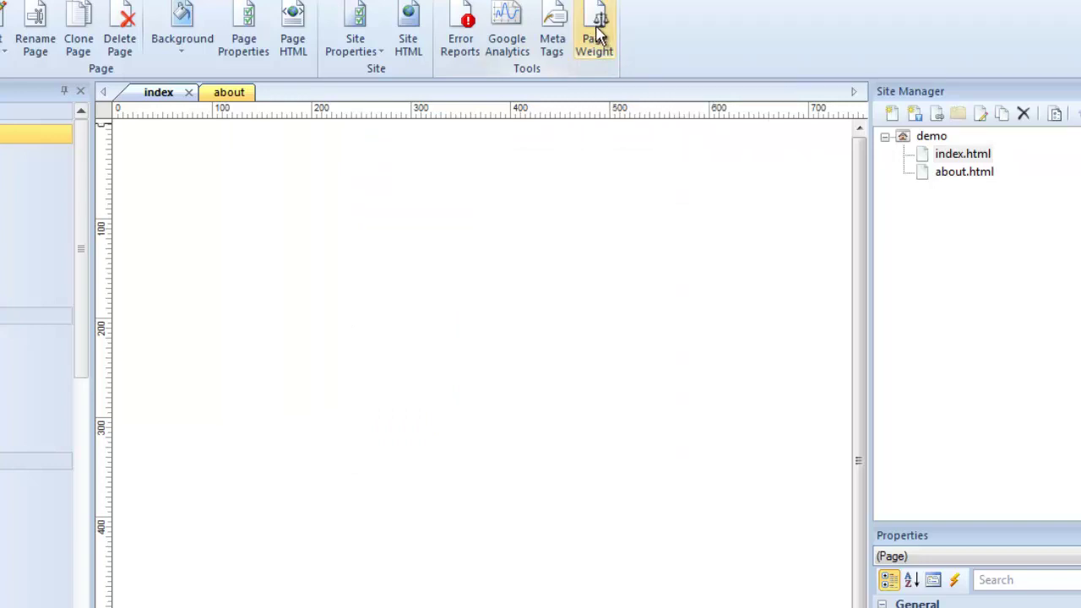
{"action": "left_click_drag", "start_coordinate": [718, 259], "coordinate": [426, 192]}
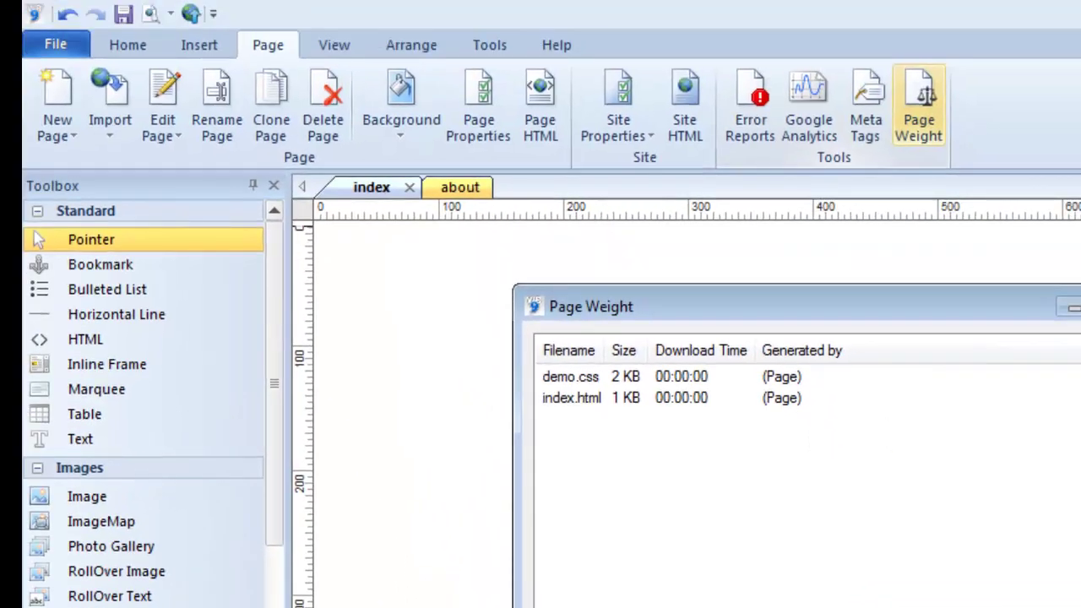
{"action": "key", "text": "Escape"}
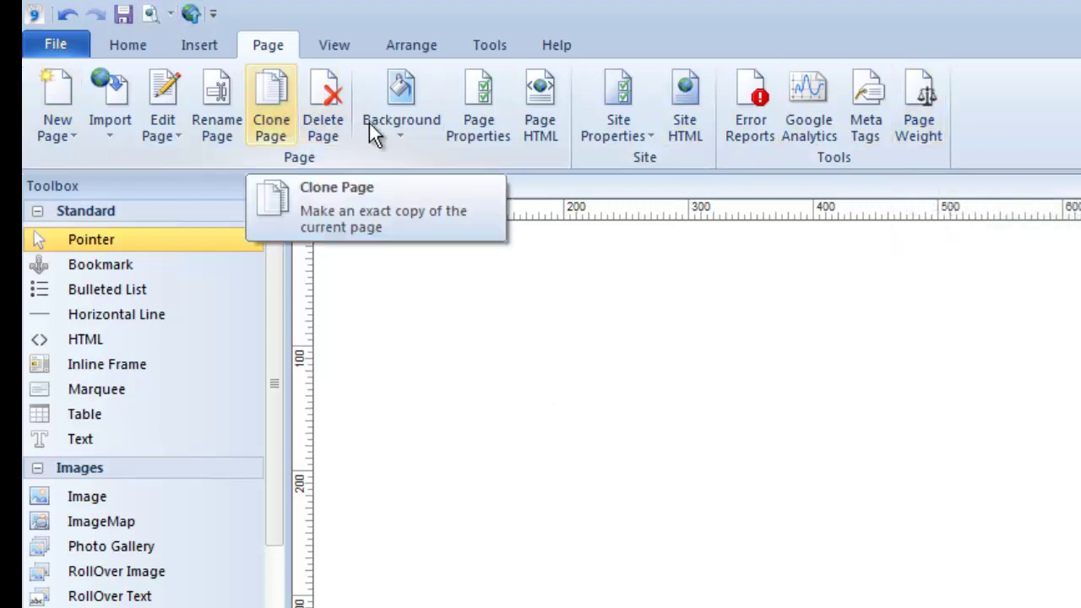
Examine the index page's general, style, meta tag and event properties without changing them.
{"action": "right_click", "coordinate": [521, 291]}
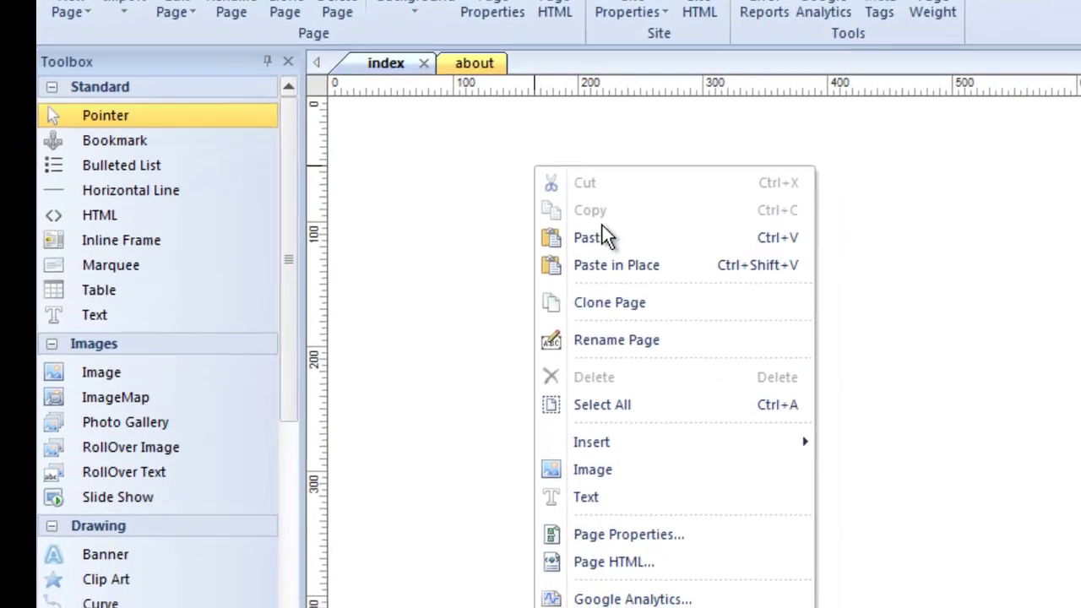
{"action": "left_click", "coordinate": [638, 449]}
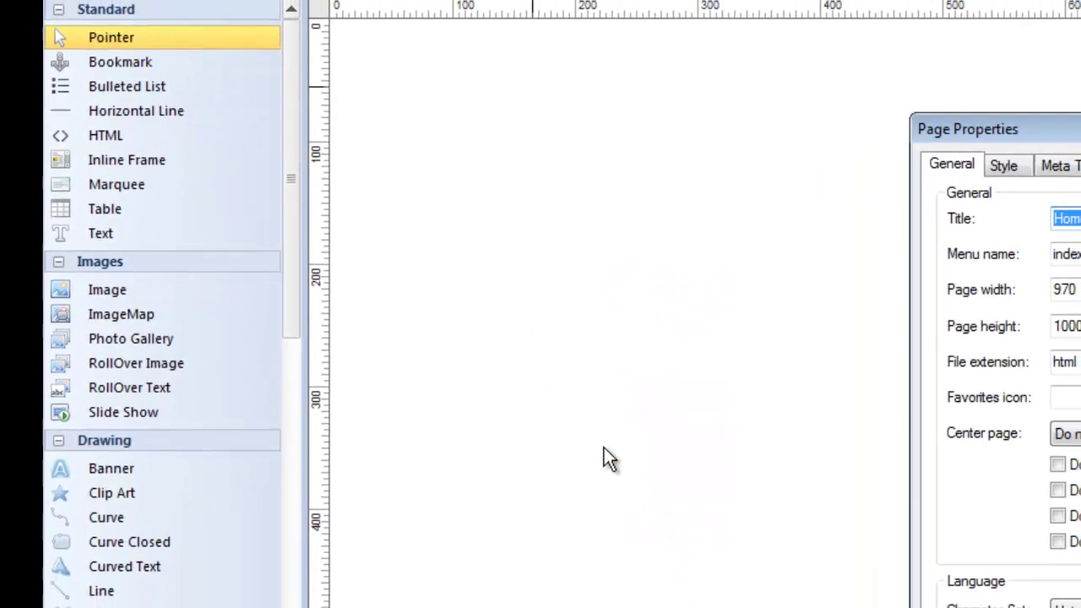
{"action": "left_click_drag", "start_coordinate": [1008, 143], "coordinate": [415, 12]}
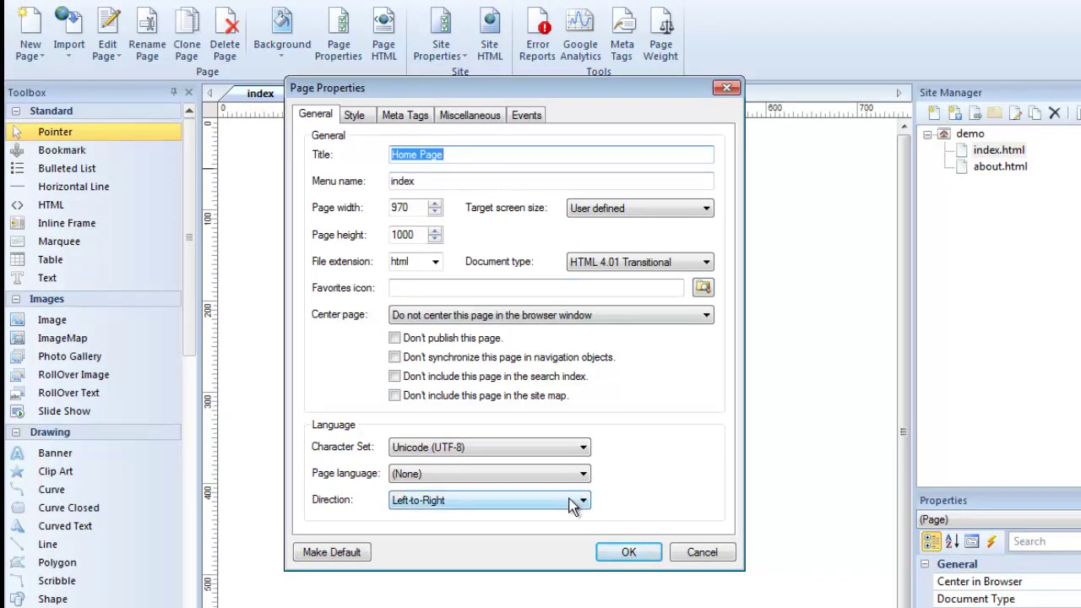
{"action": "left_click", "coordinate": [354, 116]}
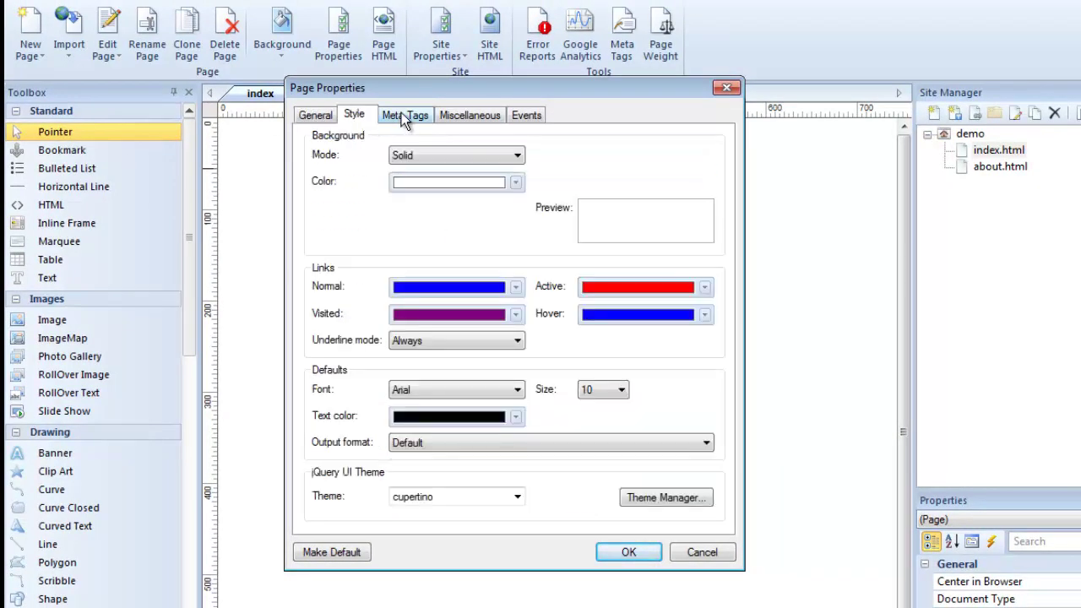
{"action": "left_click", "coordinate": [401, 116]}
{"action": "left_click", "coordinate": [526, 115]}
{"action": "left_click", "coordinate": [702, 552]}
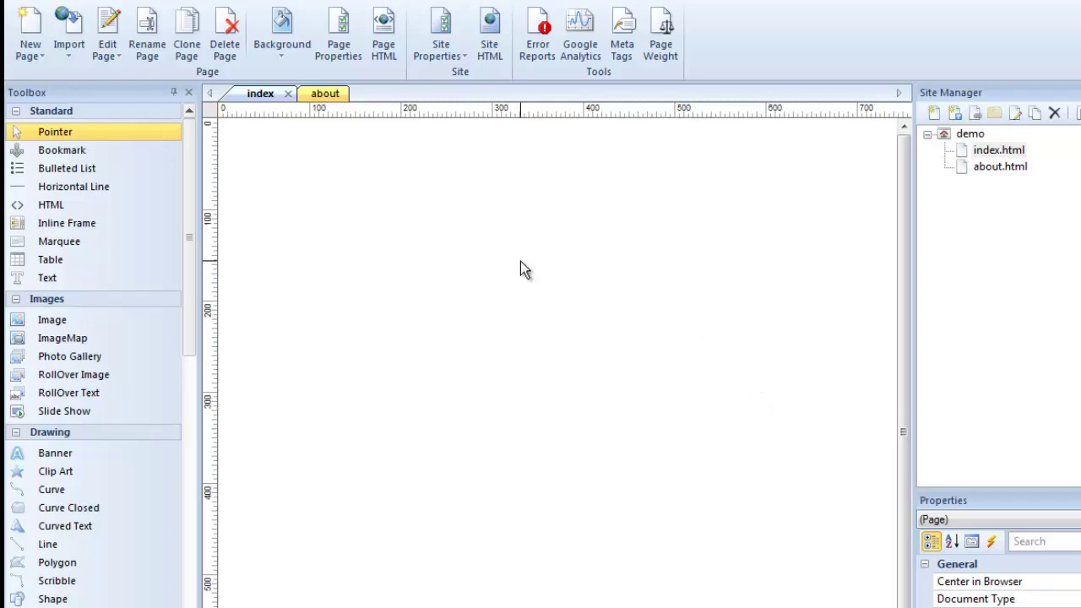
Set the index page's target screen size to 1024x768 pixels in its page properties.
{"action": "right_click", "coordinate": [508, 232]}
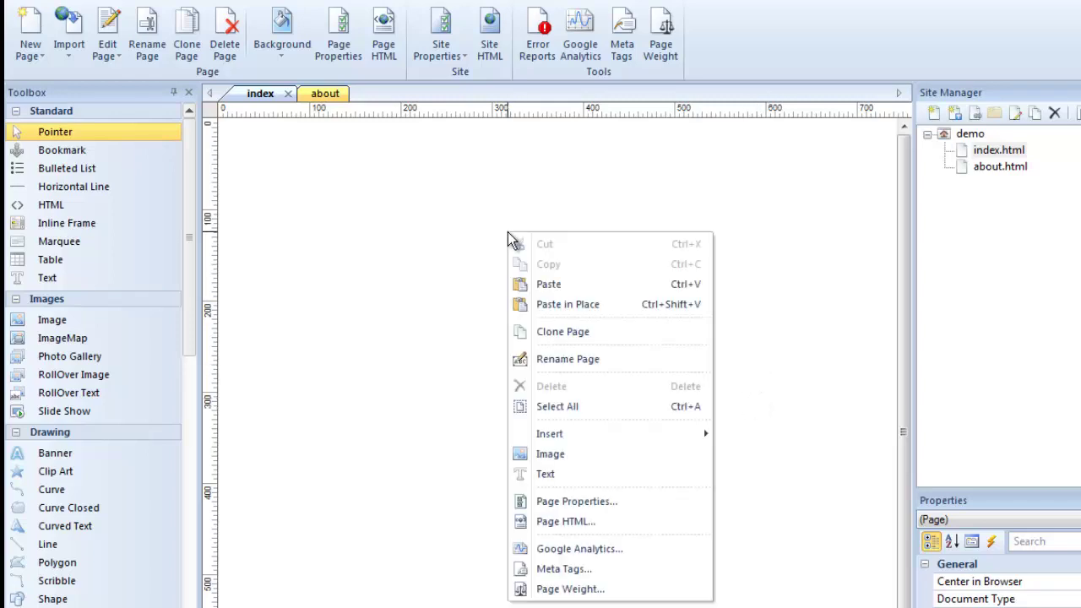
{"action": "left_click", "coordinate": [626, 501]}
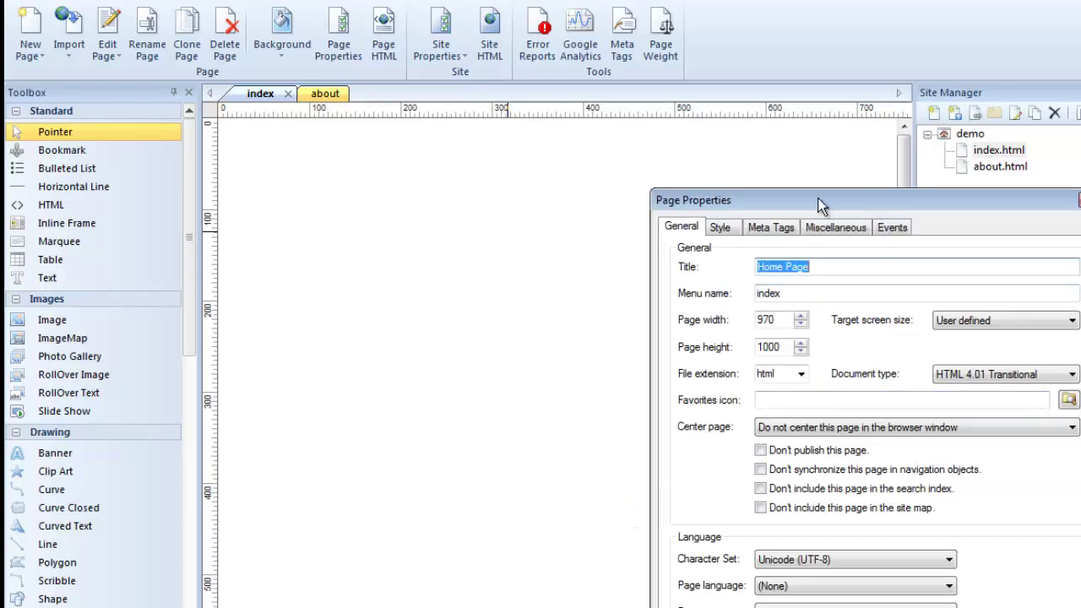
{"action": "left_click_drag", "start_coordinate": [870, 198], "coordinate": [481, 175]}
{"action": "left_click", "coordinate": [679, 298]}
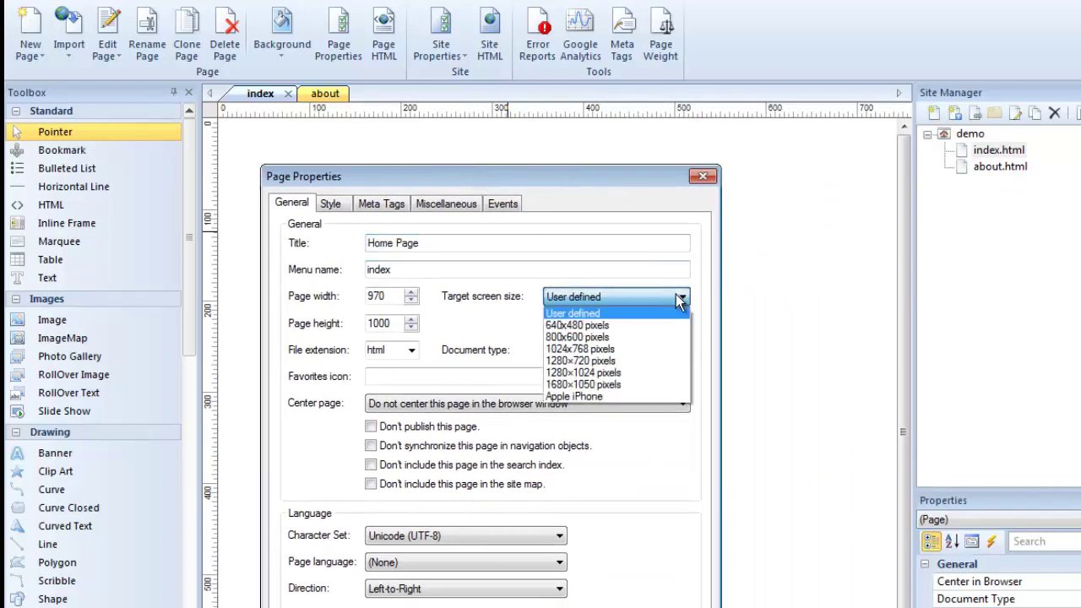
{"action": "left_click", "coordinate": [616, 349]}
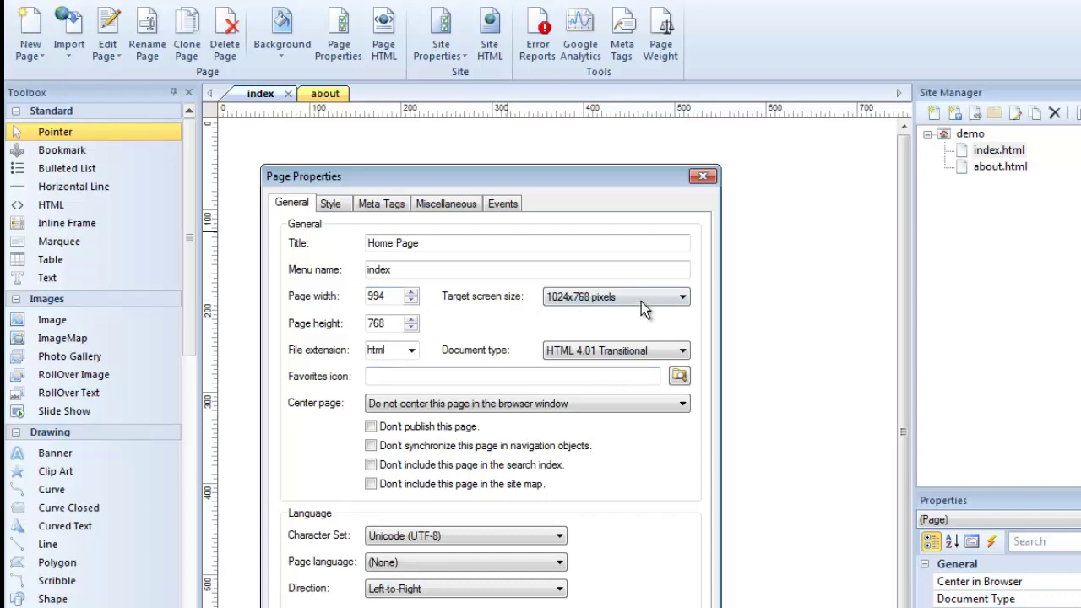
{"action": "key", "text": "Escape"}
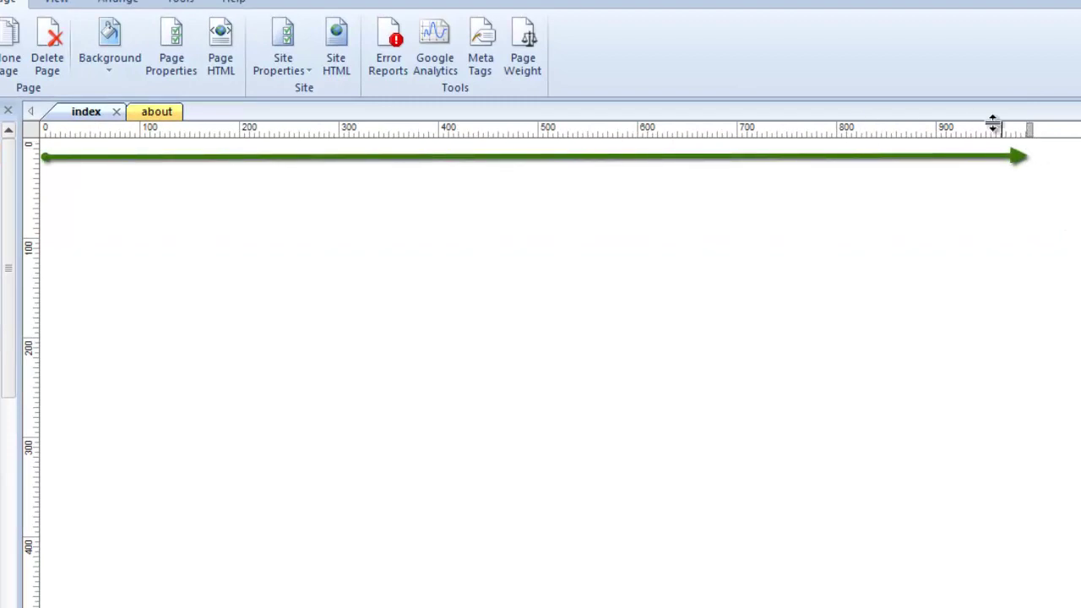
Change the index page's target screen size to 800x600 pixels and apply it.
{"action": "right_click", "coordinate": [379, 260]}
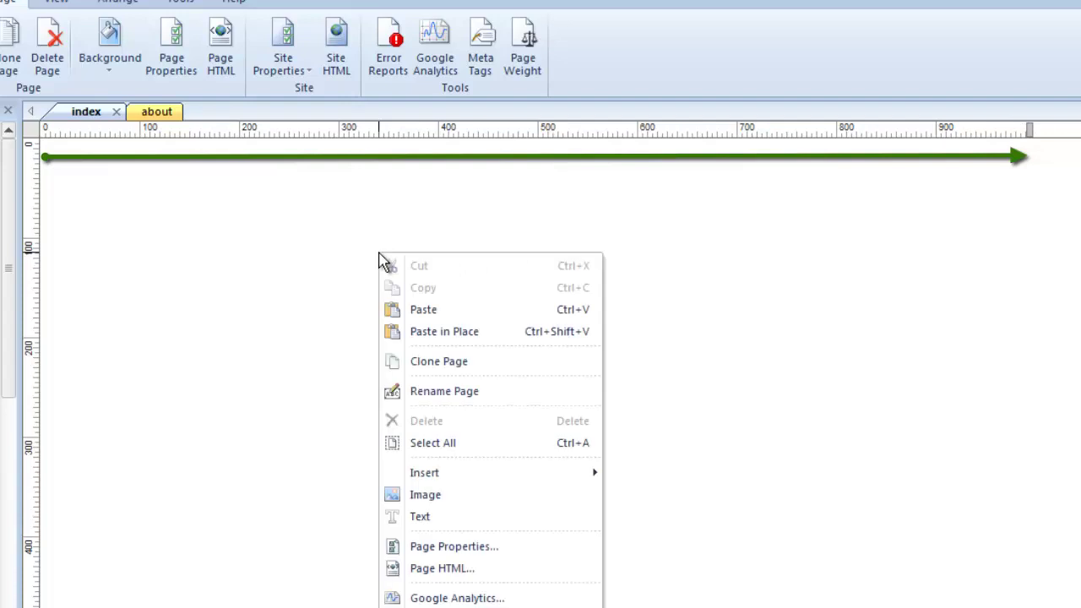
{"action": "left_click", "coordinate": [456, 547]}
{"action": "left_click_drag", "start_coordinate": [820, 230], "coordinate": [483, 235]}
{"action": "left_click", "coordinate": [635, 367]}
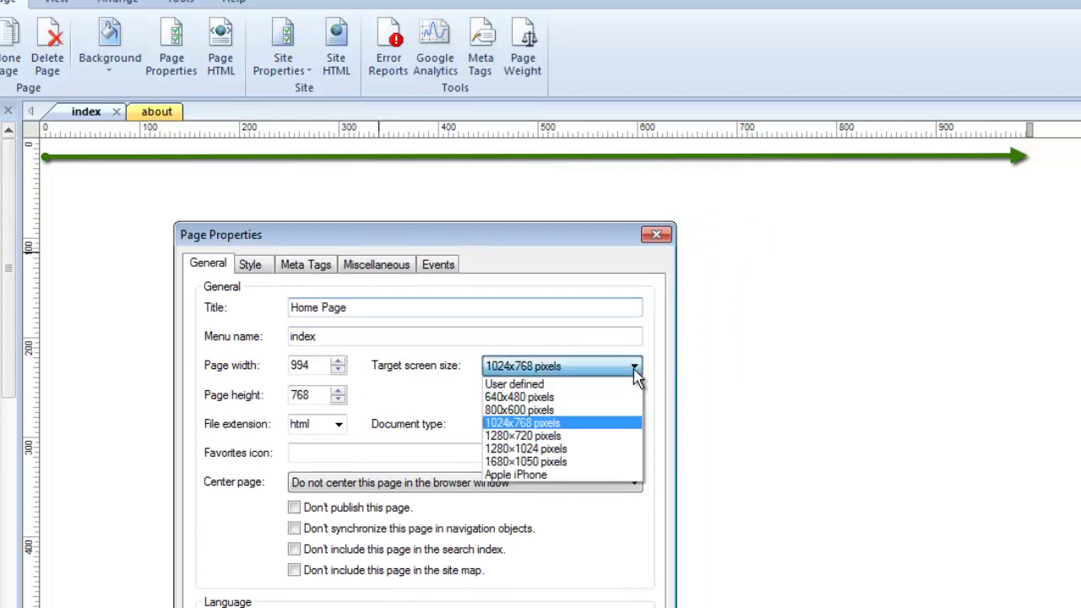
{"action": "left_click", "coordinate": [547, 411]}
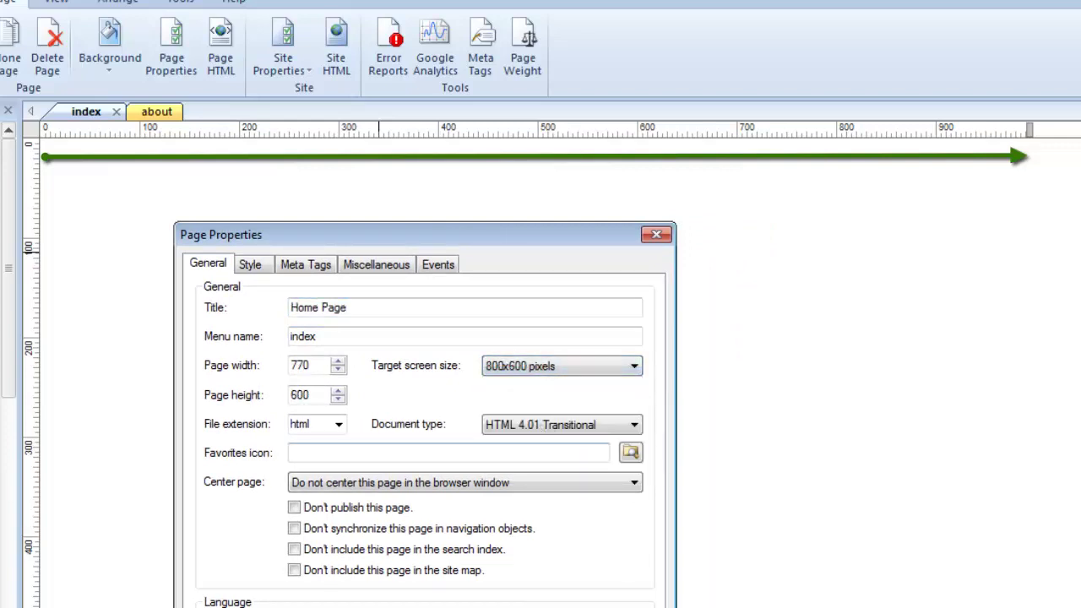
{"action": "key", "text": "Return"}
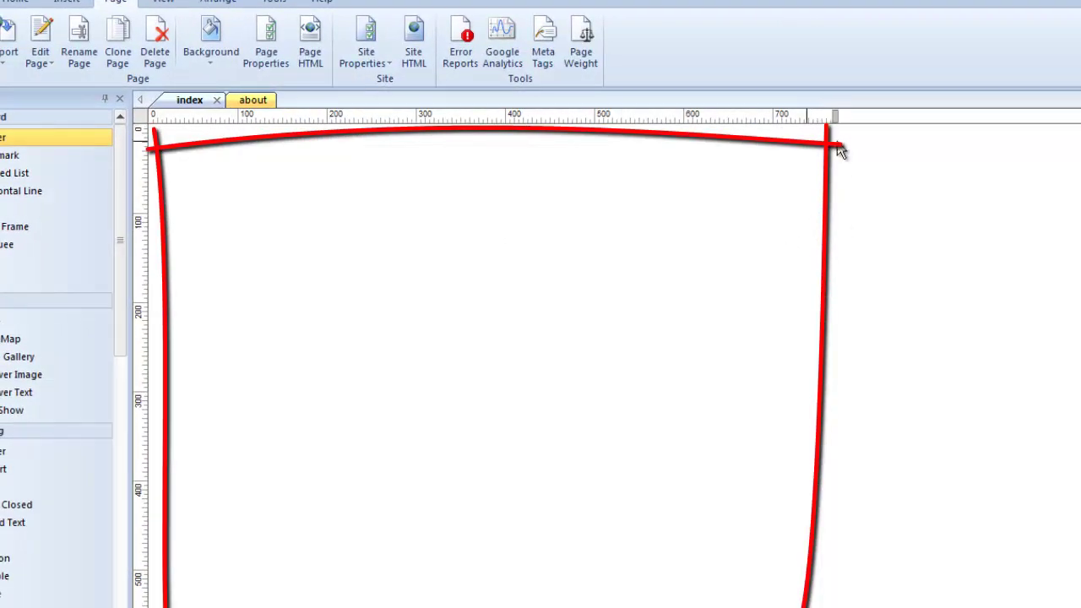
Switch the index page's target screen size back to 1024x768 pixels and apply the page properties.
{"action": "right_click", "coordinate": [632, 198]}
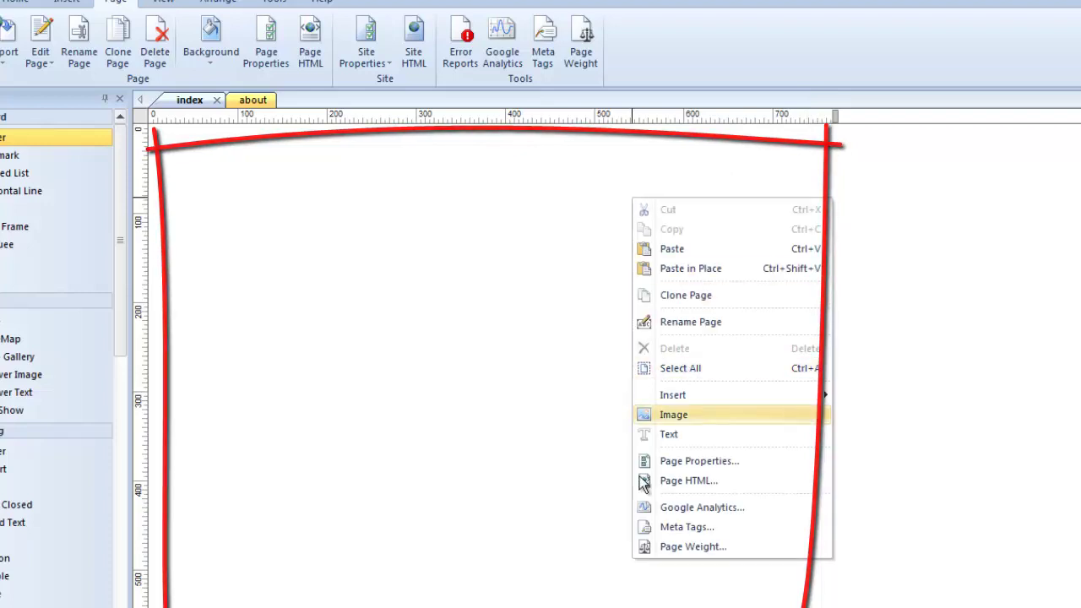
{"action": "left_click", "coordinate": [663, 460]}
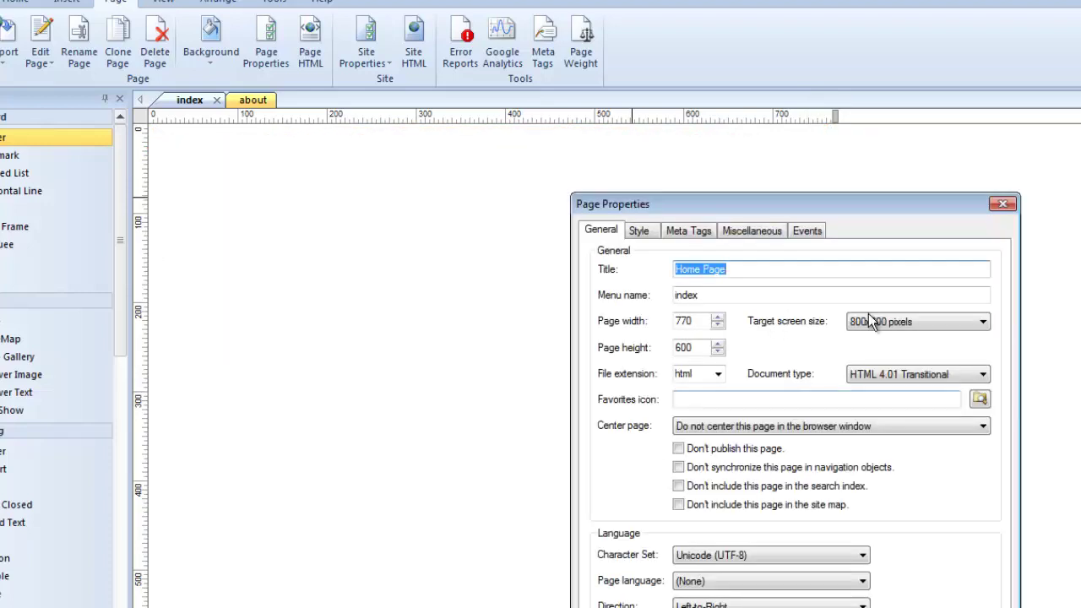
{"action": "left_click", "coordinate": [902, 322]}
{"action": "left_click", "coordinate": [902, 346]}
{"action": "left_click_drag", "start_coordinate": [759, 197], "coordinate": [513, 153]}
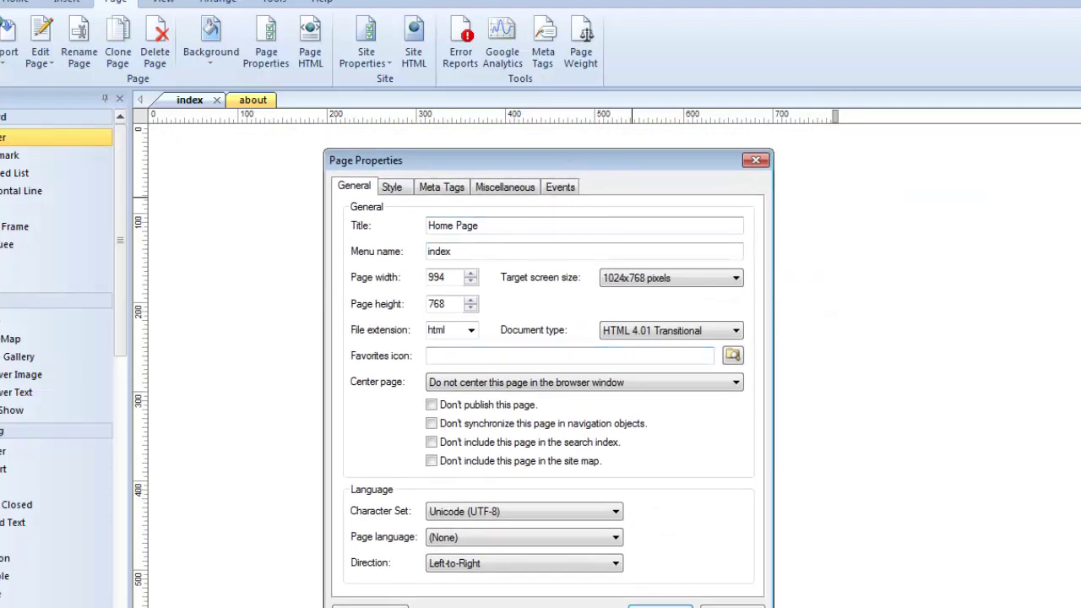
{"action": "left_click", "coordinate": [649, 606]}
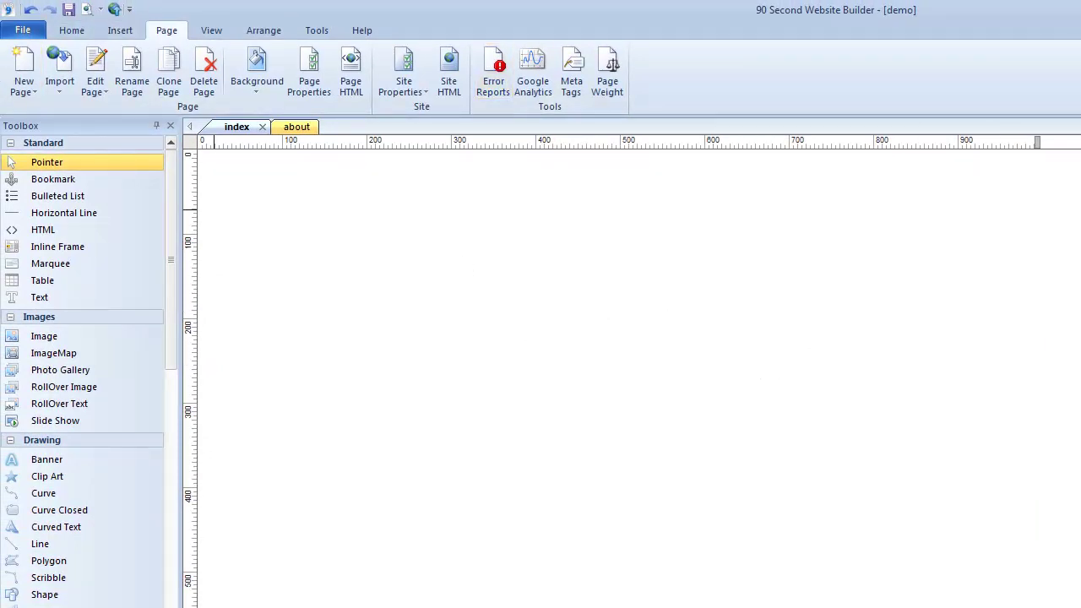
Widen the Site Manager pane to show the demo site's page list beside the index page.
{"action": "left_click_drag", "start_coordinate": [1078, 246], "coordinate": [816, 246]}
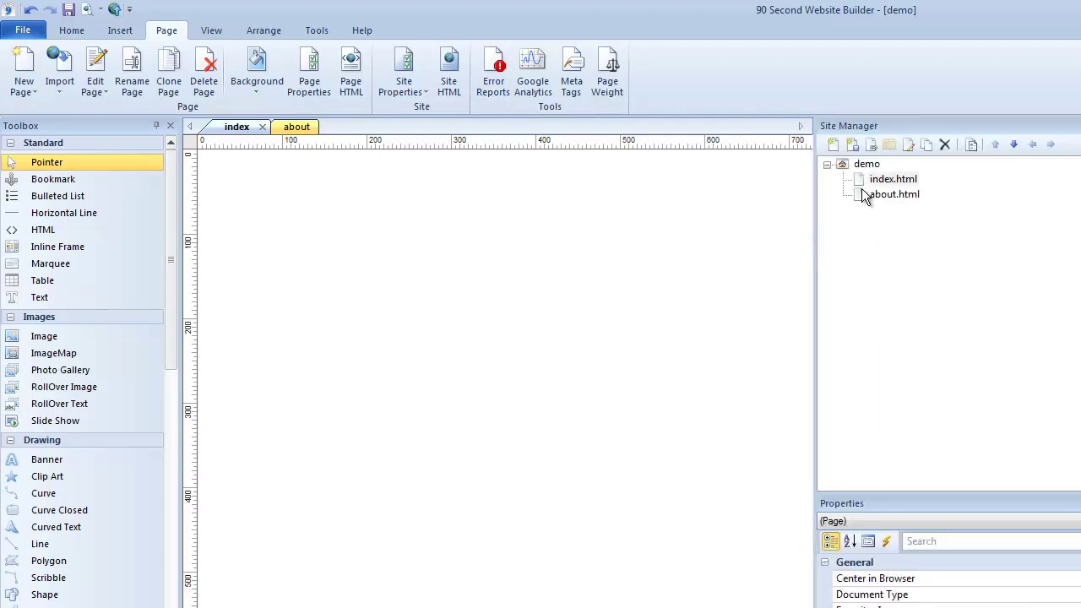